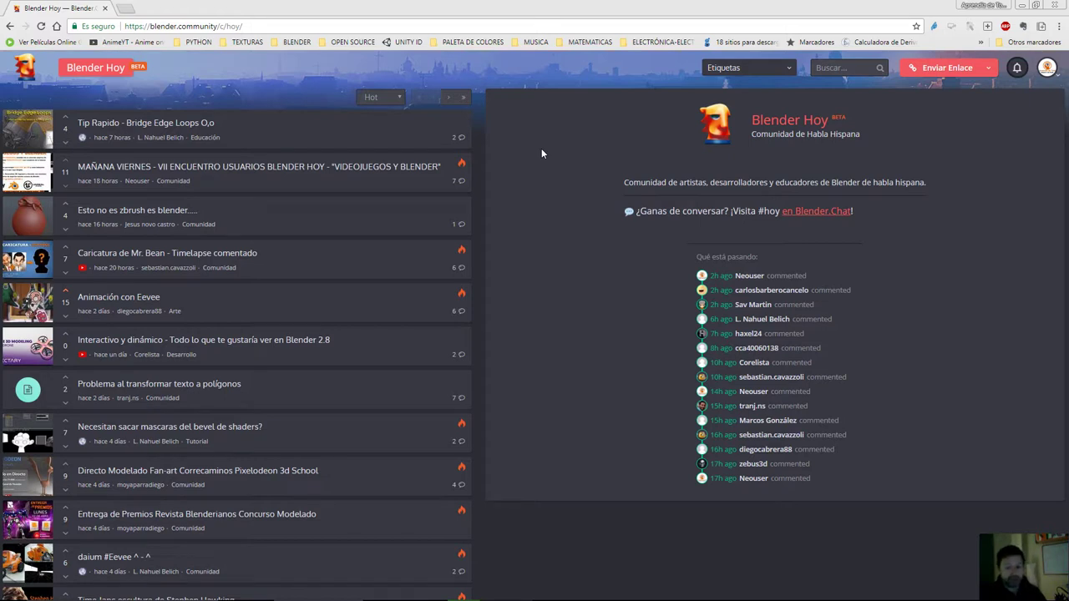
# Step: Open the 'VII Encuentro Usuarios Blender Hoy – Videojuegos y Blender' thread and scroll through its download links
pyautogui.click(110, 170)
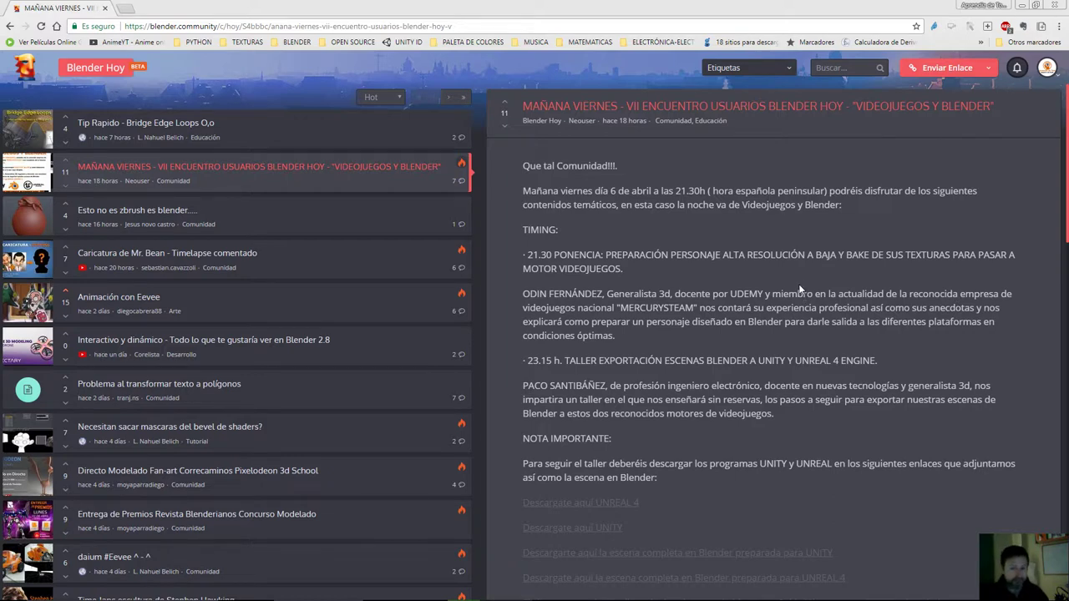
pyautogui.scroll(-2, 640, 334)
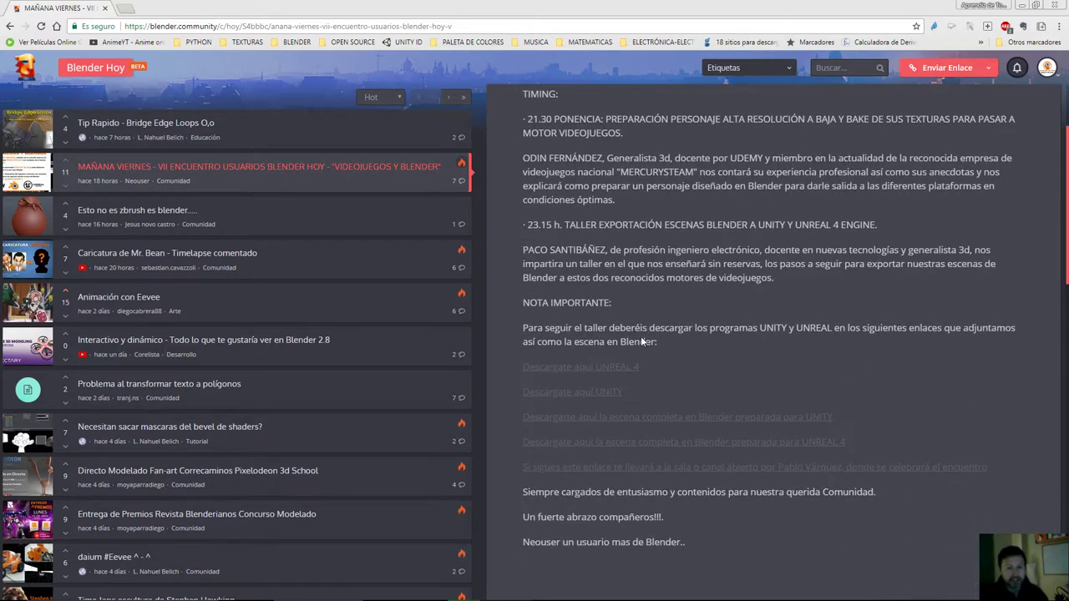
pyautogui.scroll(-2, 640, 336)
pyautogui.scroll(2, 937, 243)
pyautogui.scroll(2, 937, 243)
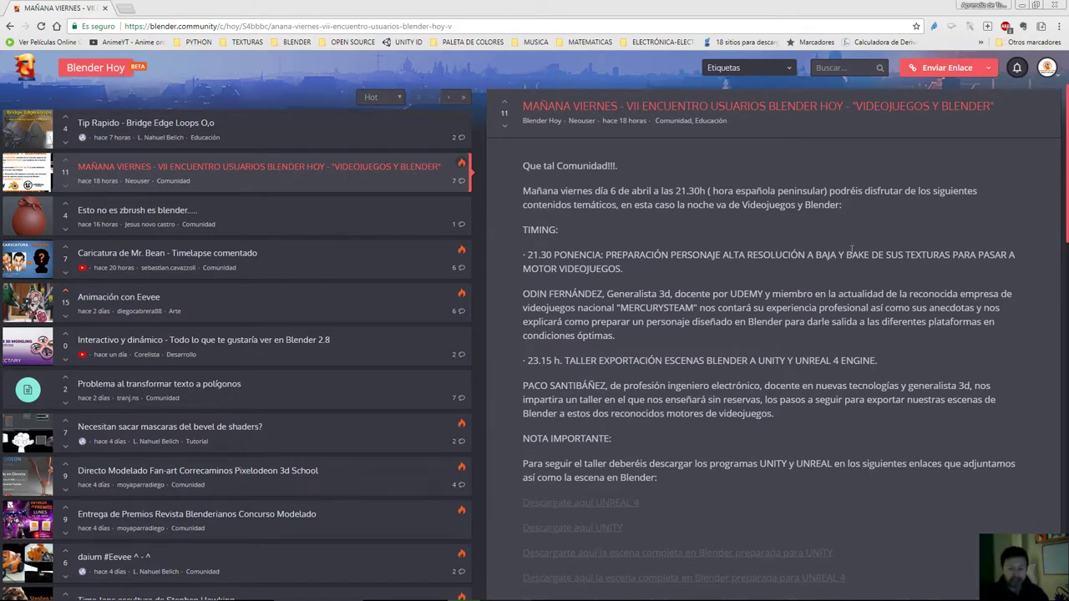
pyautogui.scroll(-3, 725, 345)
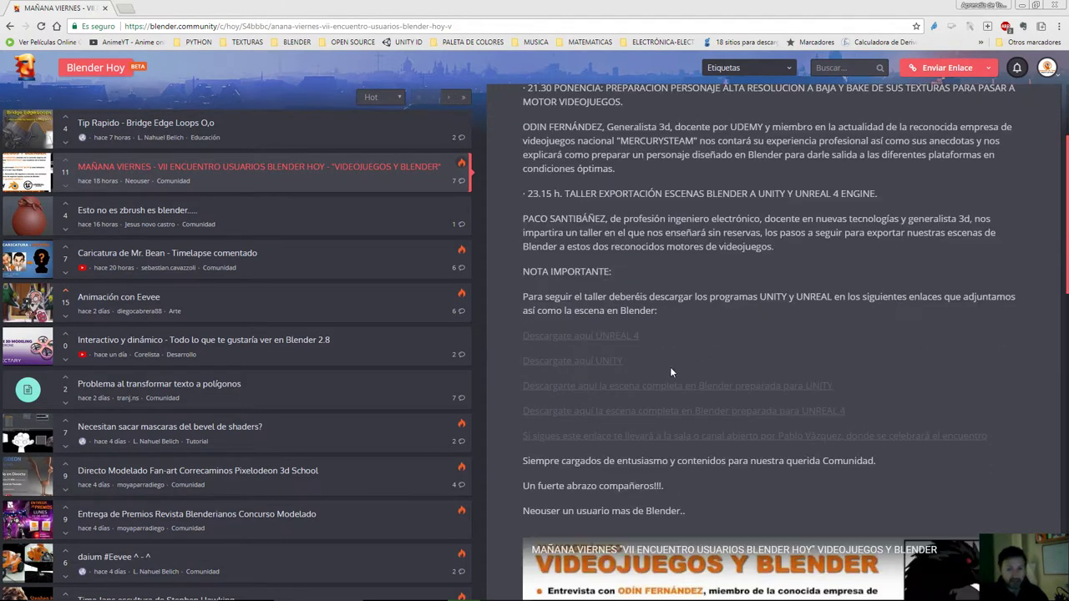
pyautogui.scroll(3, 693, 253)
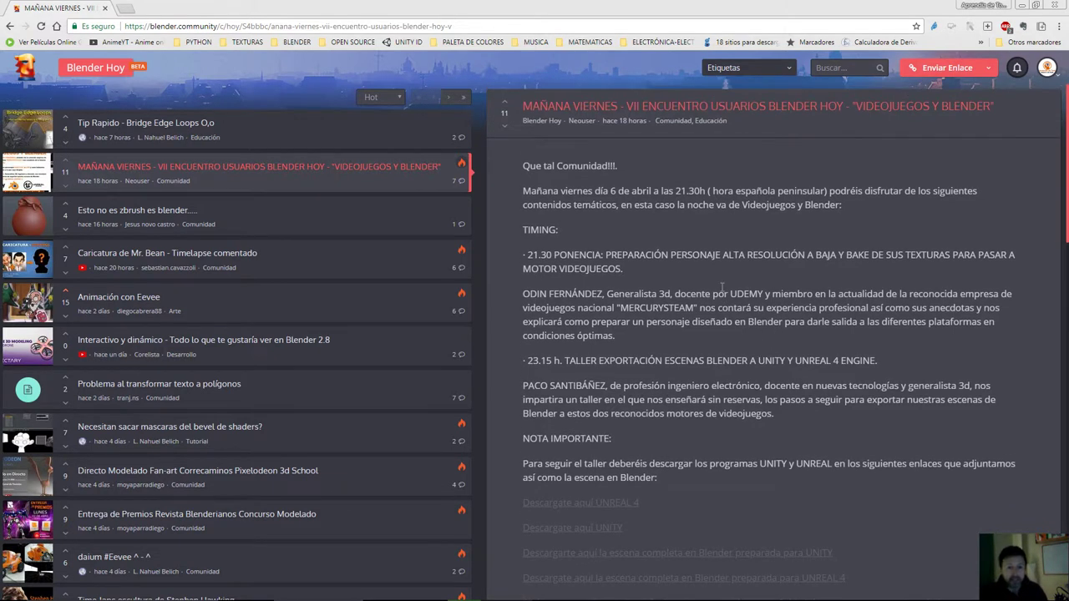
pyautogui.scroll(-5, 719, 306)
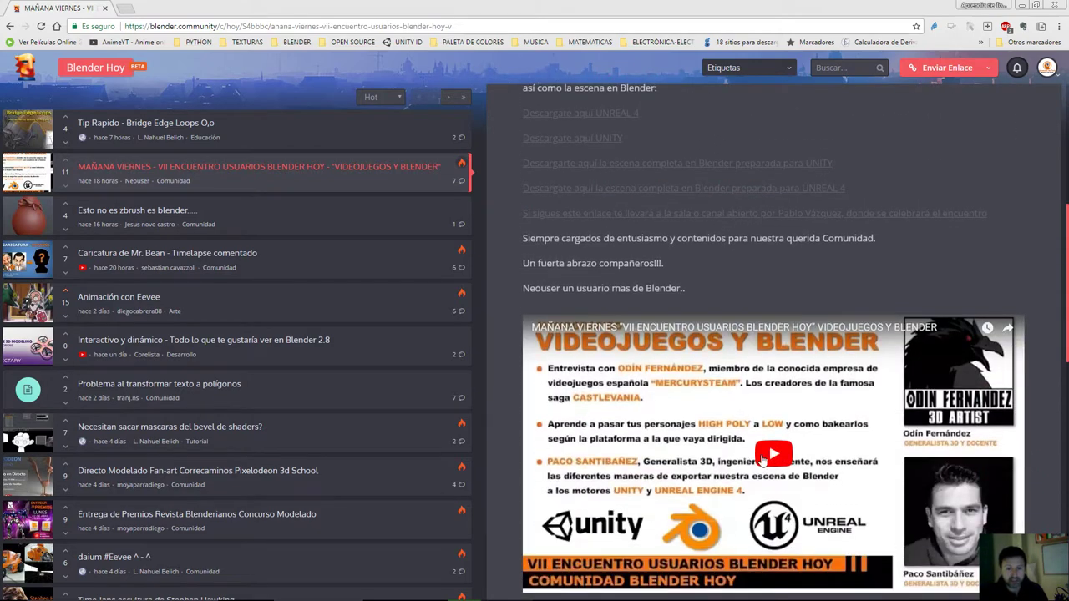
pyautogui.scroll(1, 812, 308)
pyautogui.scroll(4, 812, 308)
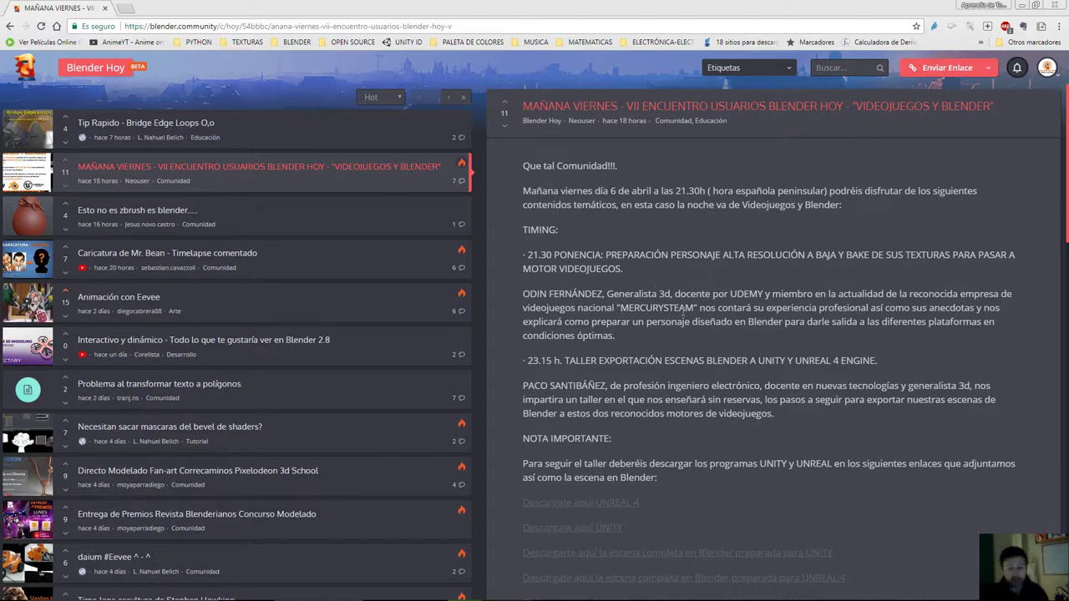
pyautogui.scroll(-3, 788, 271)
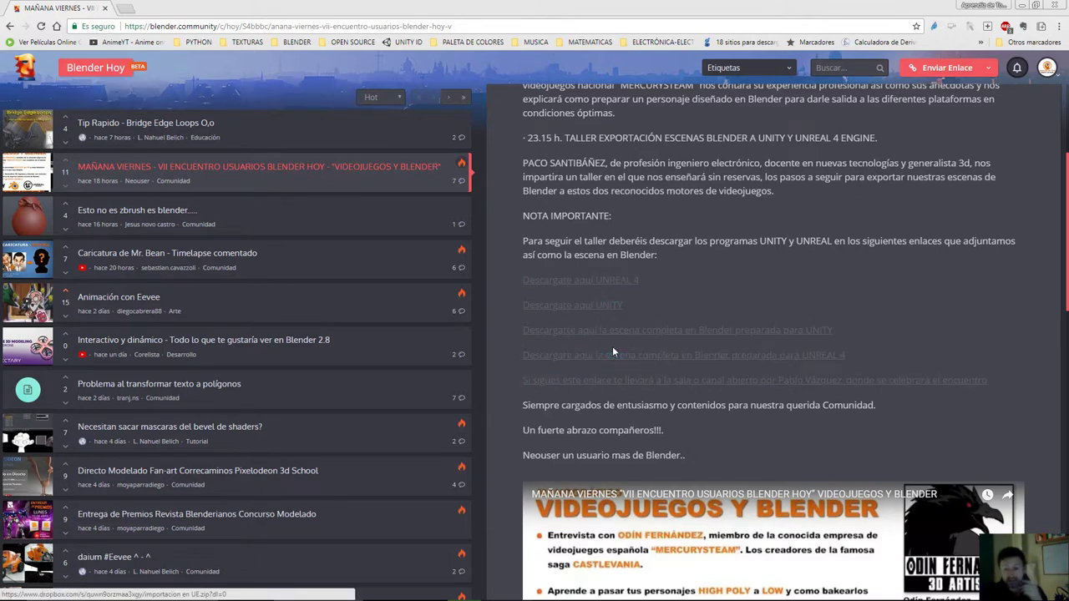
pyautogui.scroll(3, 648, 254)
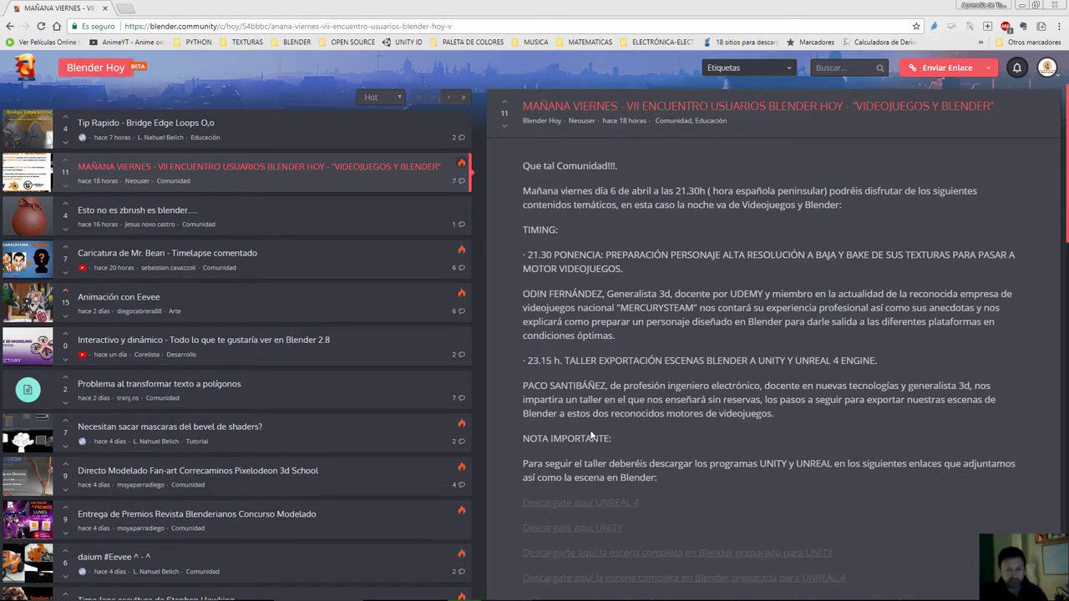
pyautogui.scroll(-1, 593, 436)
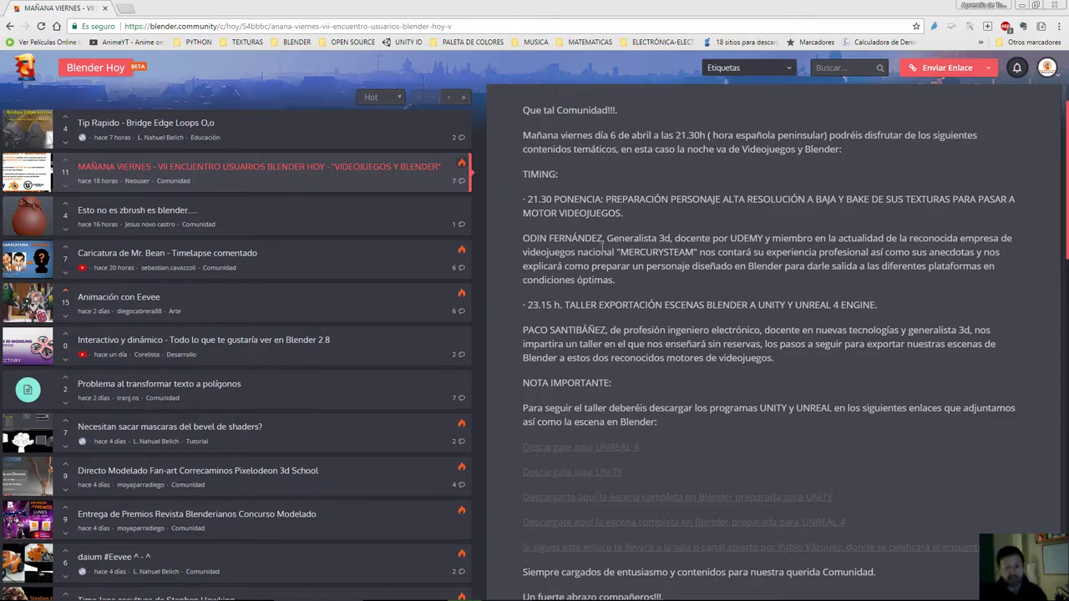
pyautogui.click(1050, 71)
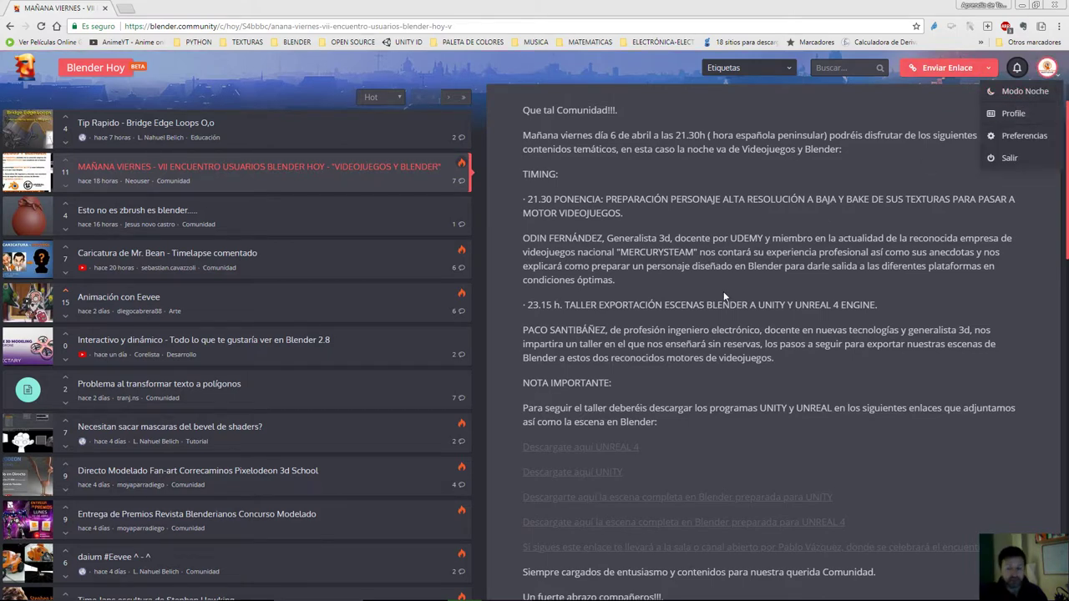
pyautogui.click(1019, 91)
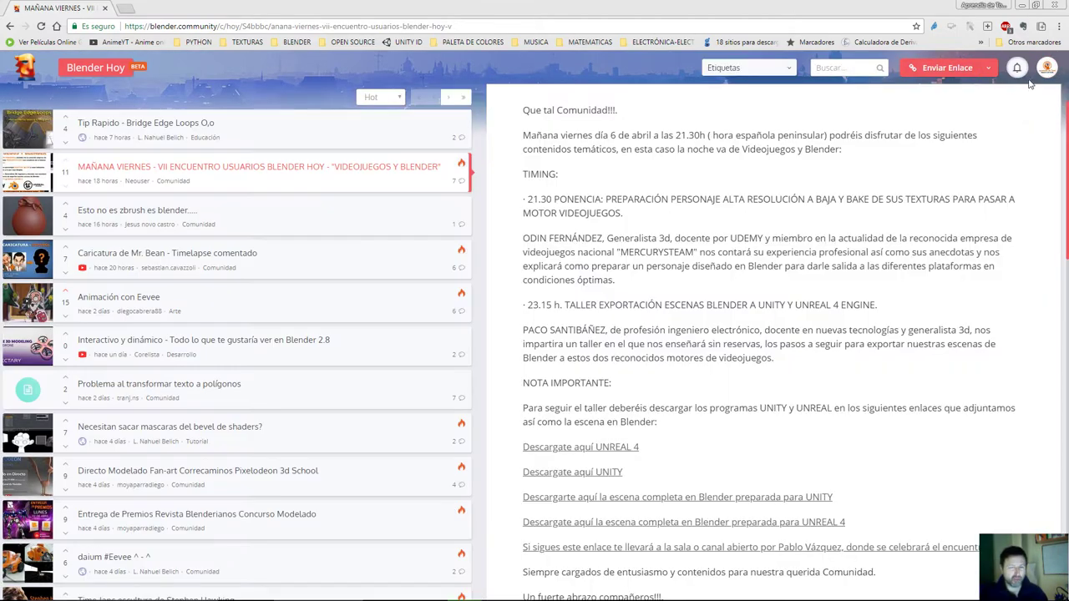
pyautogui.click(1046, 71)
pyautogui.click(1026, 91)
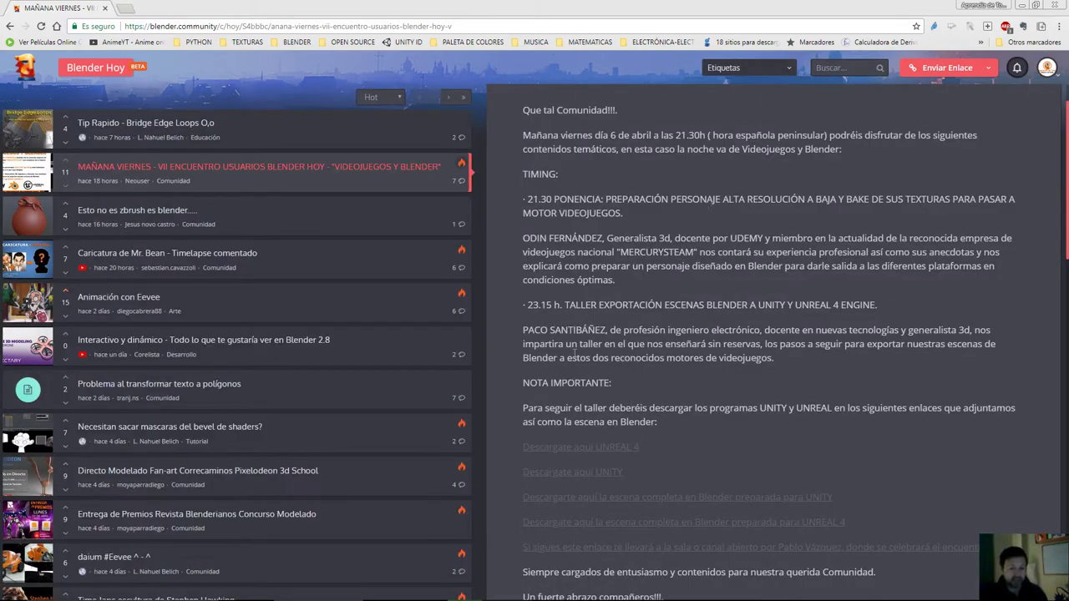
pyautogui.scroll(-3, 574, 356)
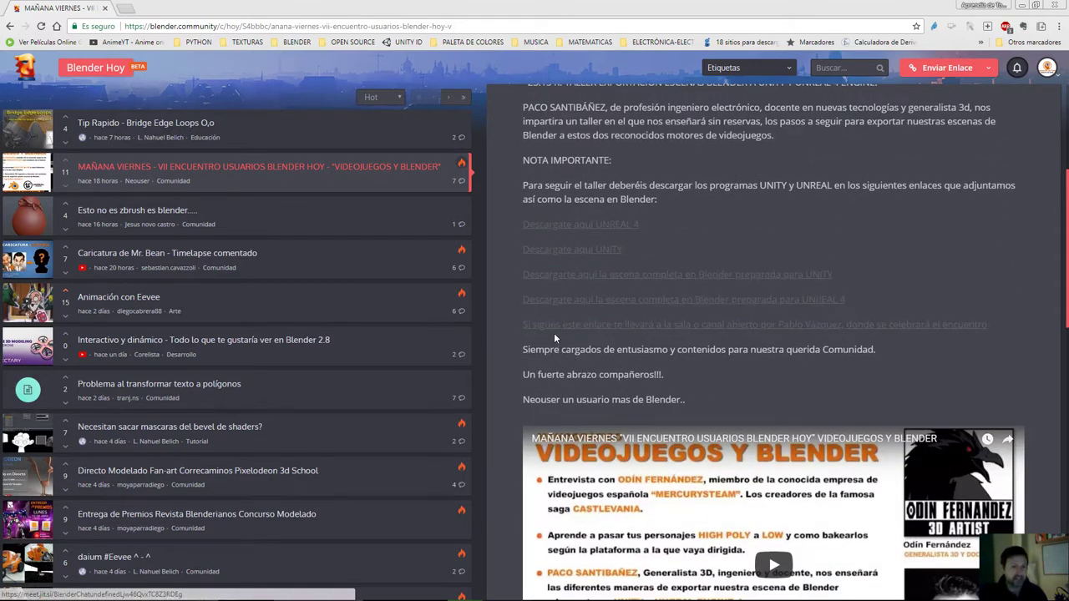
pyautogui.scroll(3, 759, 224)
pyautogui.scroll(-2, 759, 224)
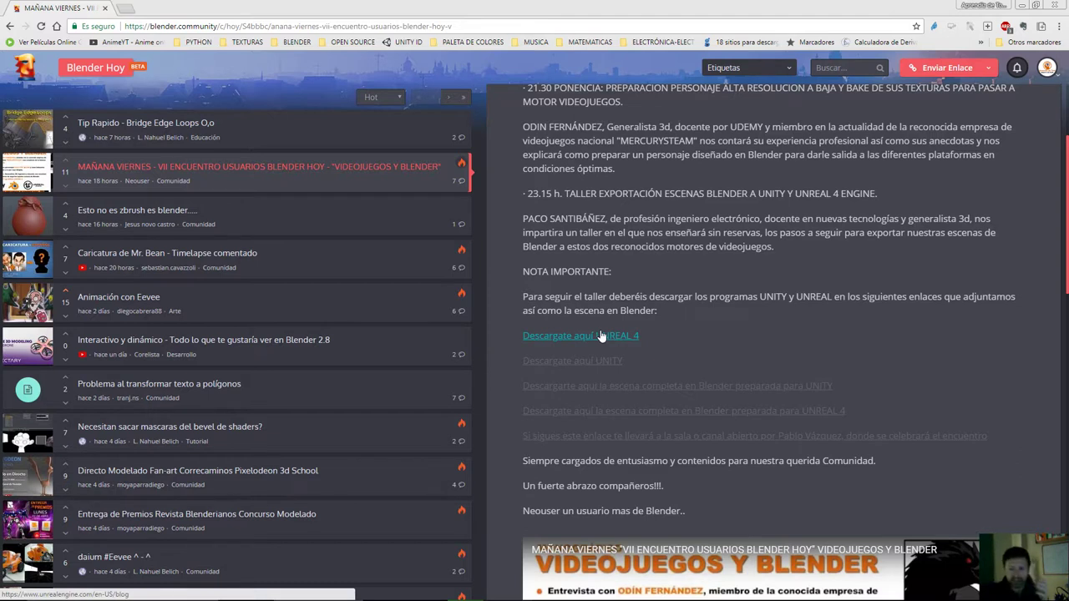
pyautogui.scroll(-3, 597, 330)
pyautogui.scroll(2, 588, 316)
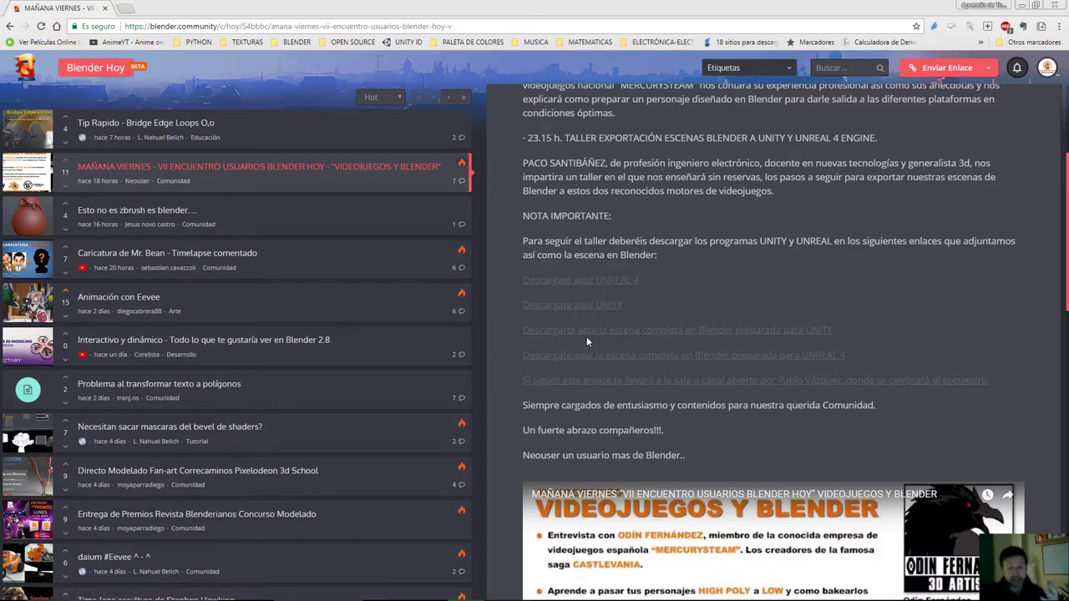
pyautogui.scroll(2, 658, 211)
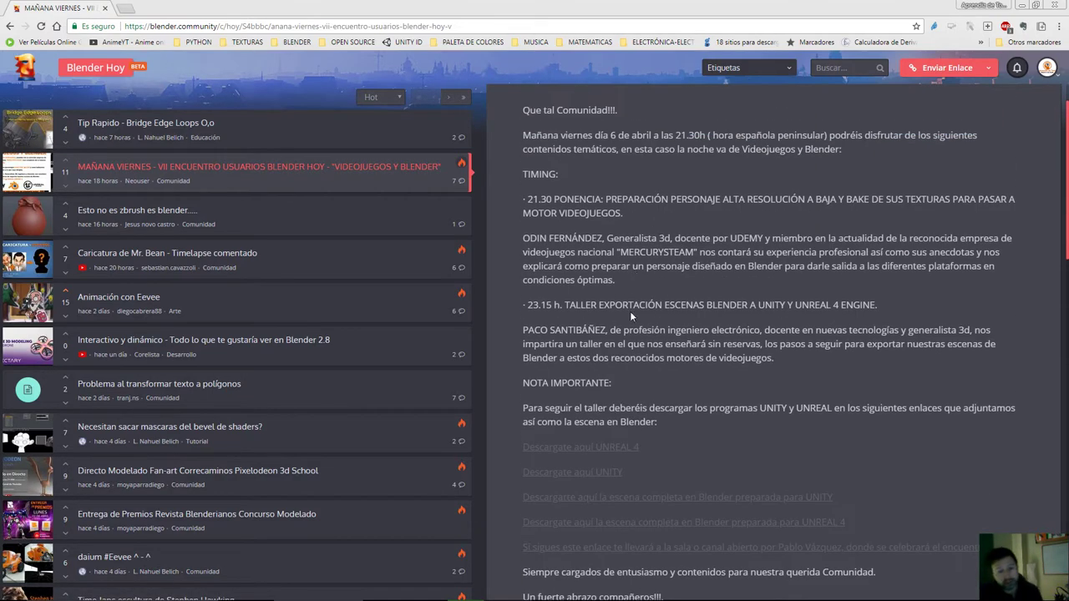
pyautogui.scroll(-1, 630, 311)
pyautogui.scroll(-1, 565, 366)
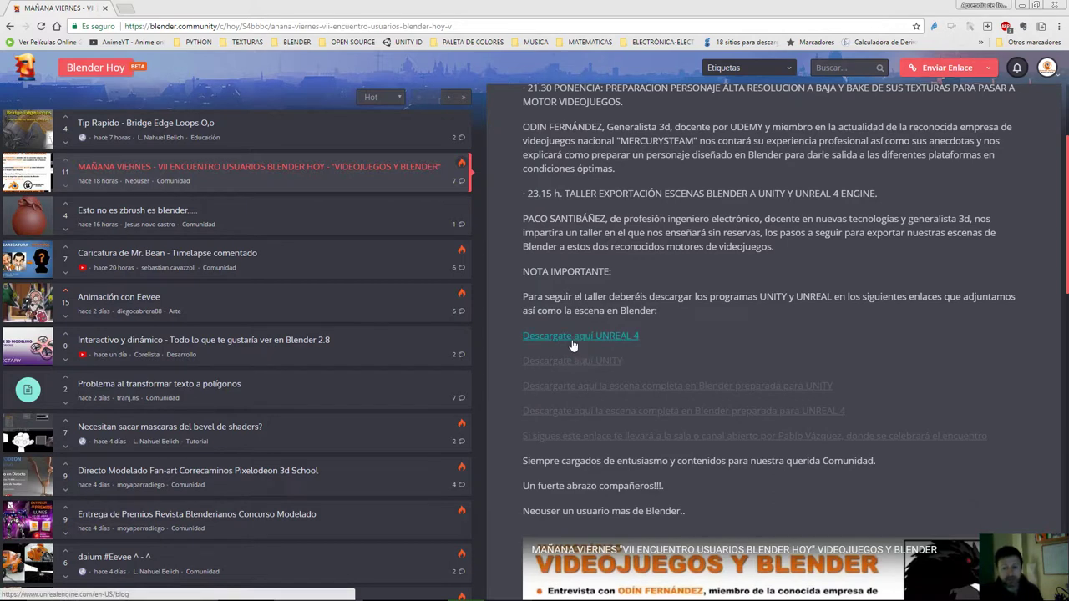
pyautogui.scroll(-2, 573, 344)
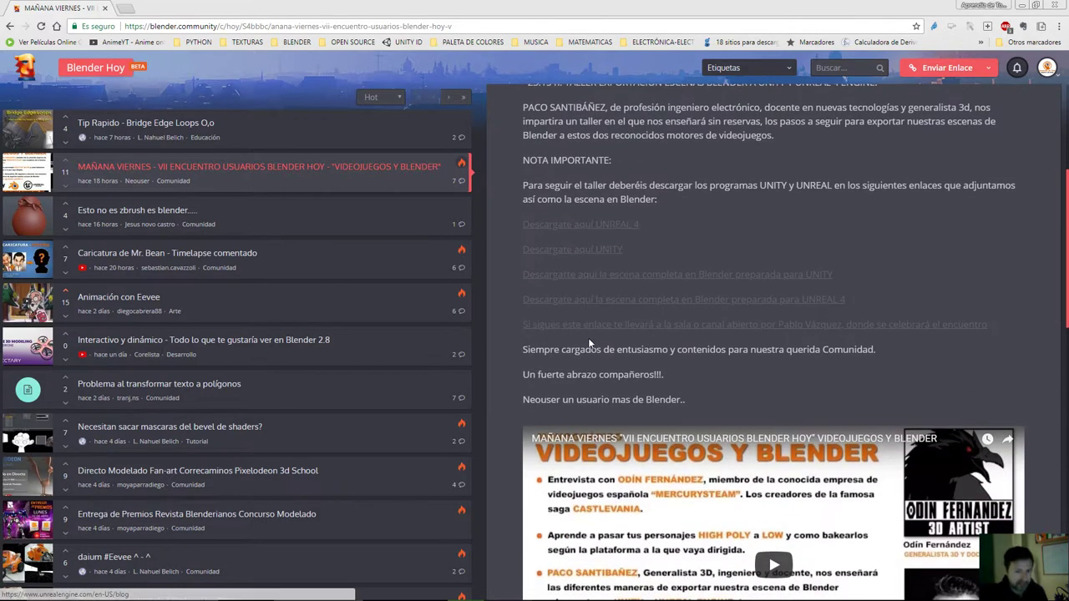
pyautogui.rightClick(575, 230)
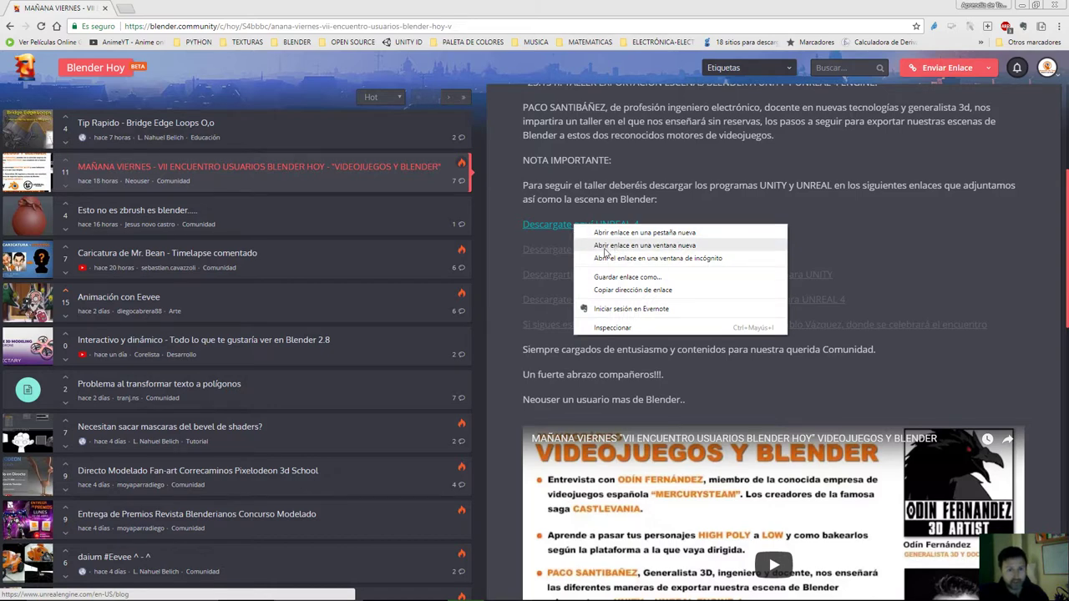
# Step: Open the 'Descargate aquí UNREAL 4' link in a new tab and switch to it
pyautogui.click(790, 205)
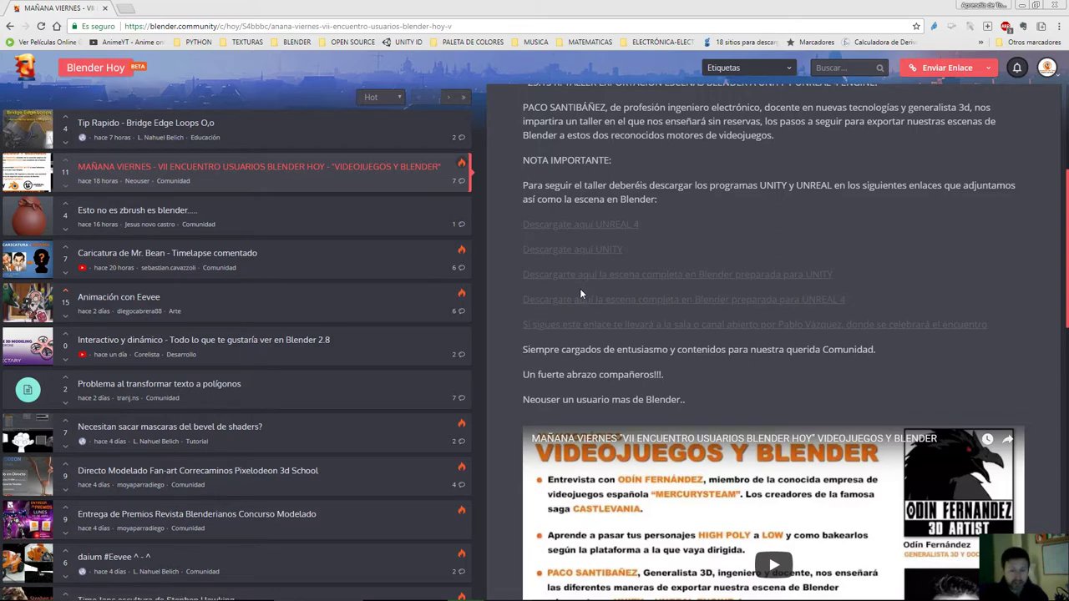
pyautogui.rightClick(568, 226)
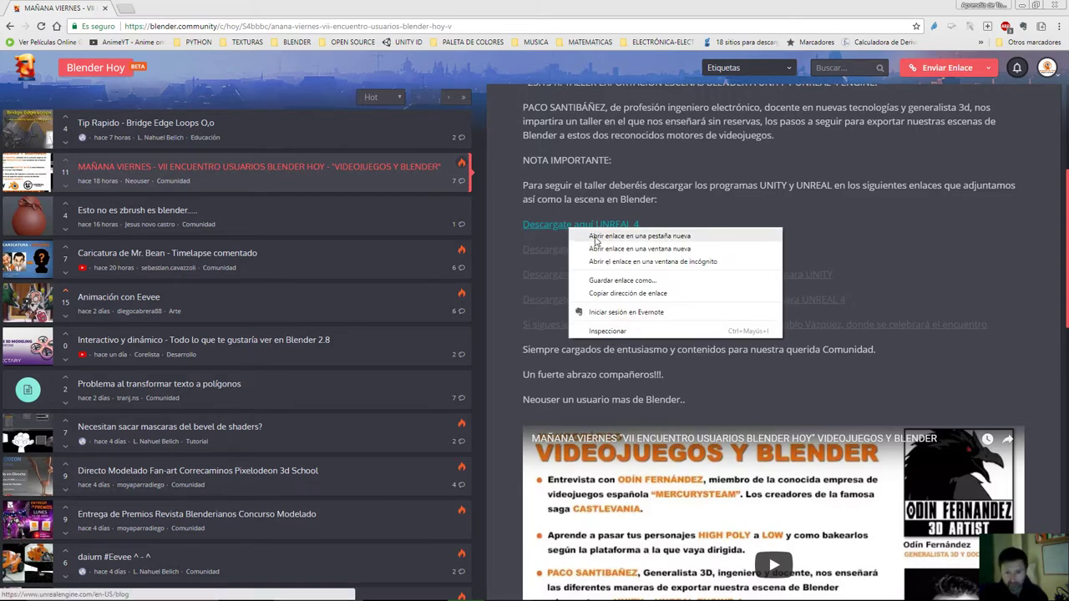
pyautogui.click(618, 237)
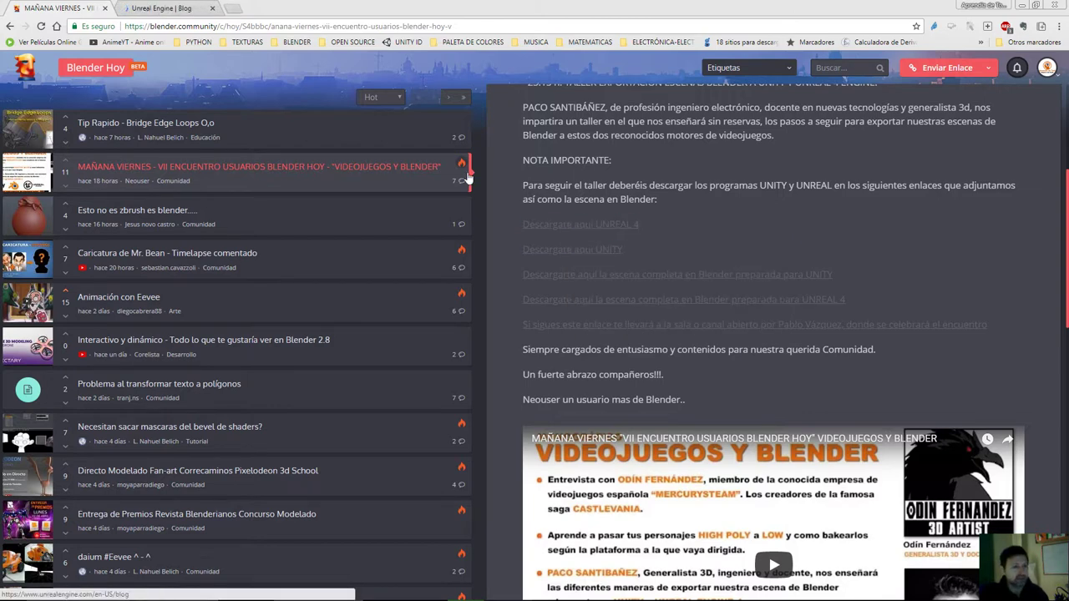
pyautogui.click(157, 8)
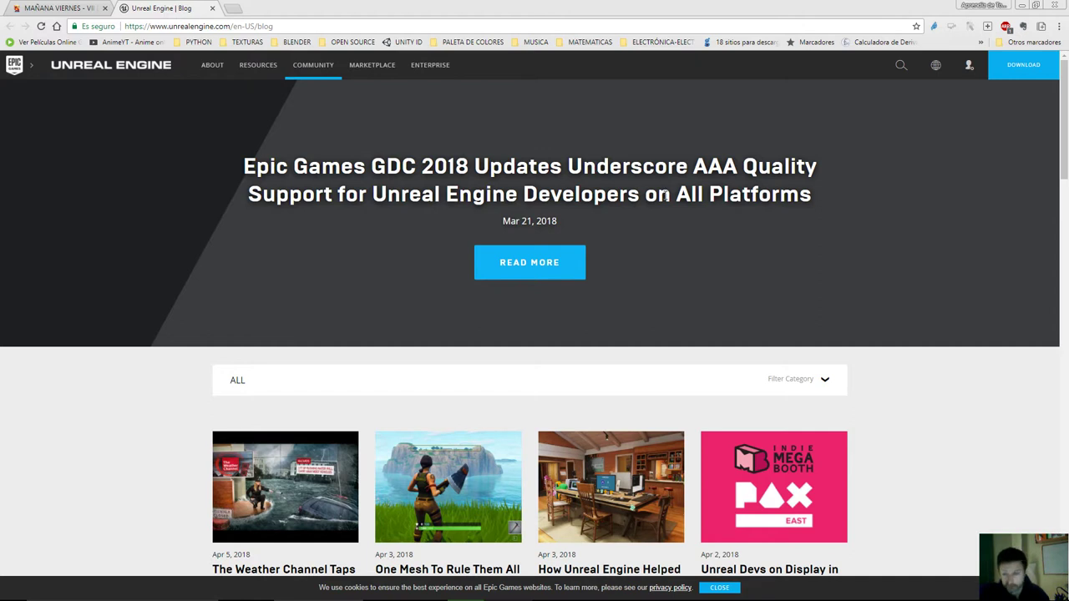
# Step: Start the Unreal Engine download, log in with Facebook, and close the Unreal tab
pyautogui.click(1029, 71)
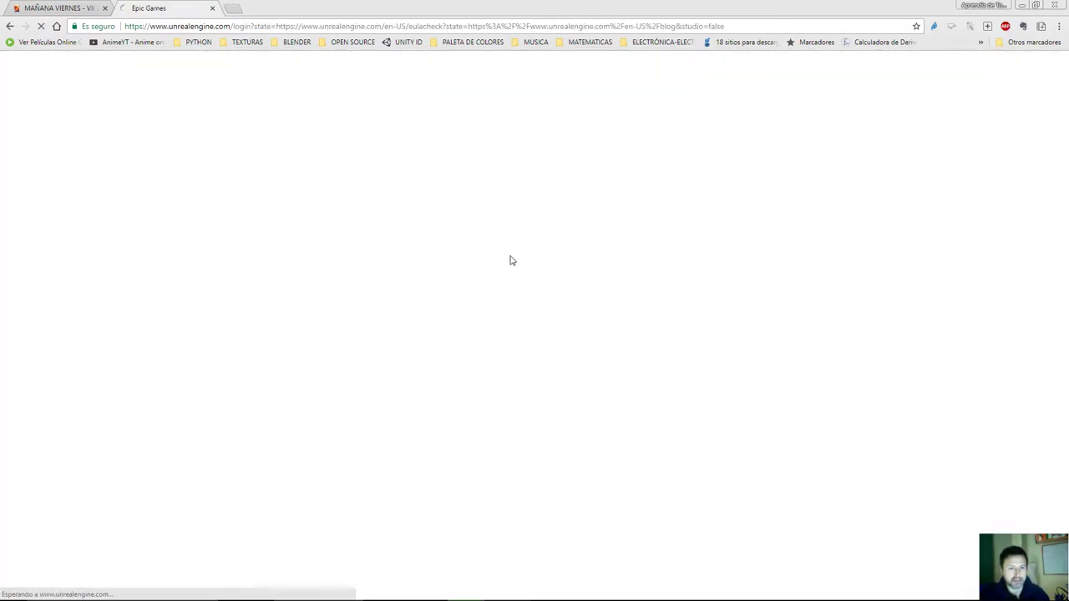
pyautogui.click(511, 260)
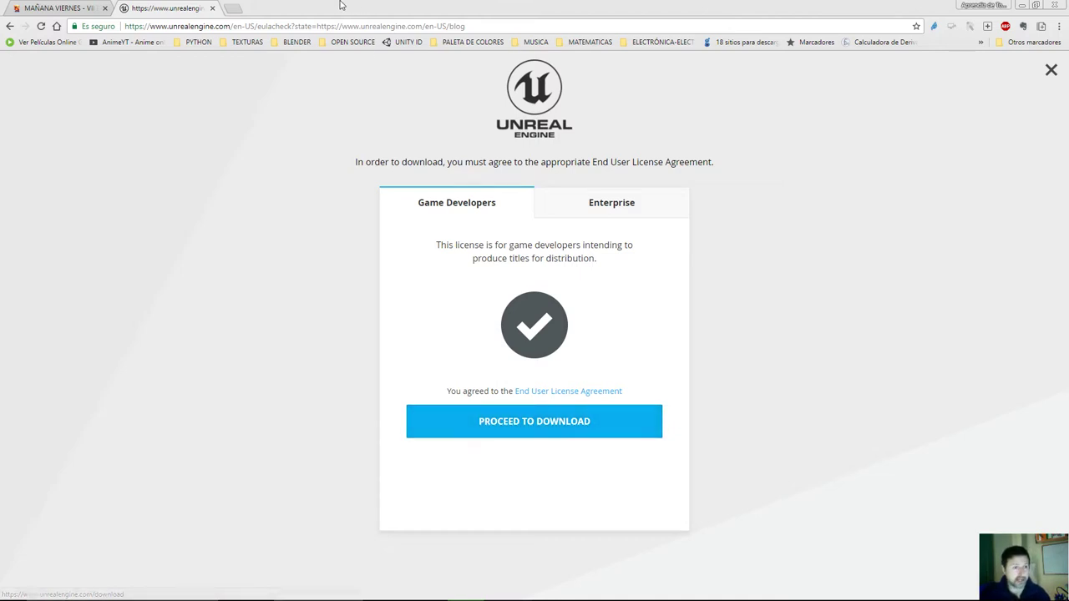
pyautogui.click(212, 8)
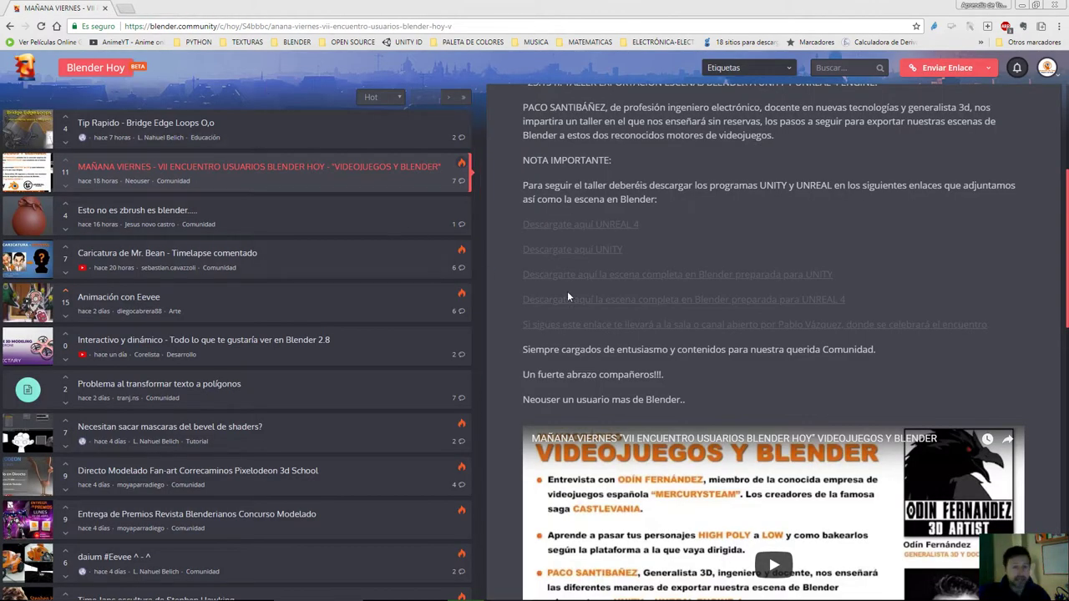
# Step: Accept the Unity Personal terms and request the Unity installer for Windows
pyautogui.click(583, 254)
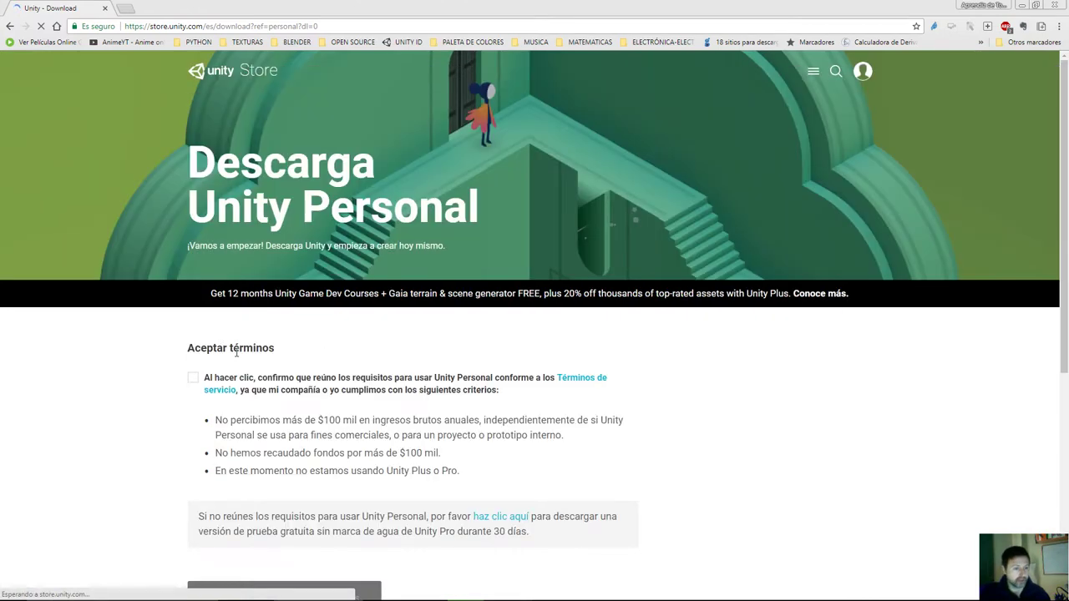
pyautogui.click(193, 380)
pyautogui.scroll(-2, 310, 362)
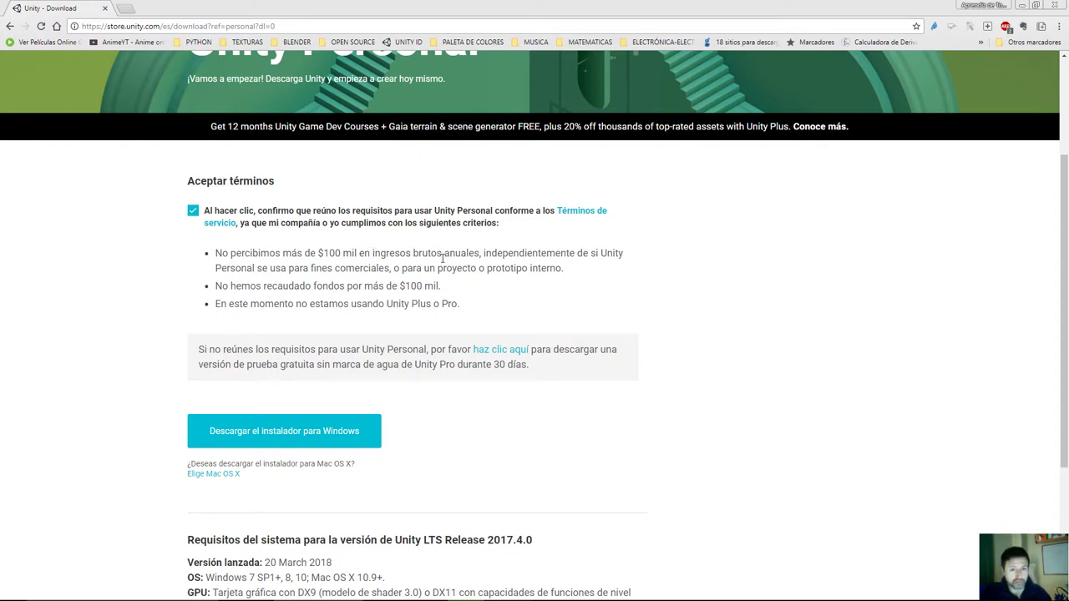
pyautogui.click(291, 440)
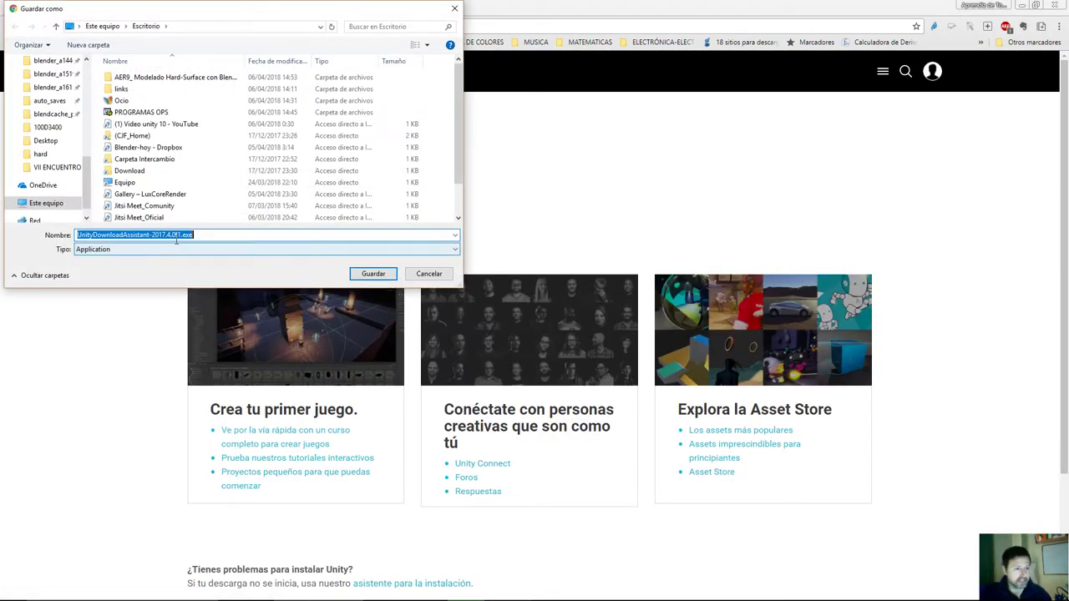
# Step: Close the save dialog and go back to the Blender Hoy event post
pyautogui.click(427, 278)
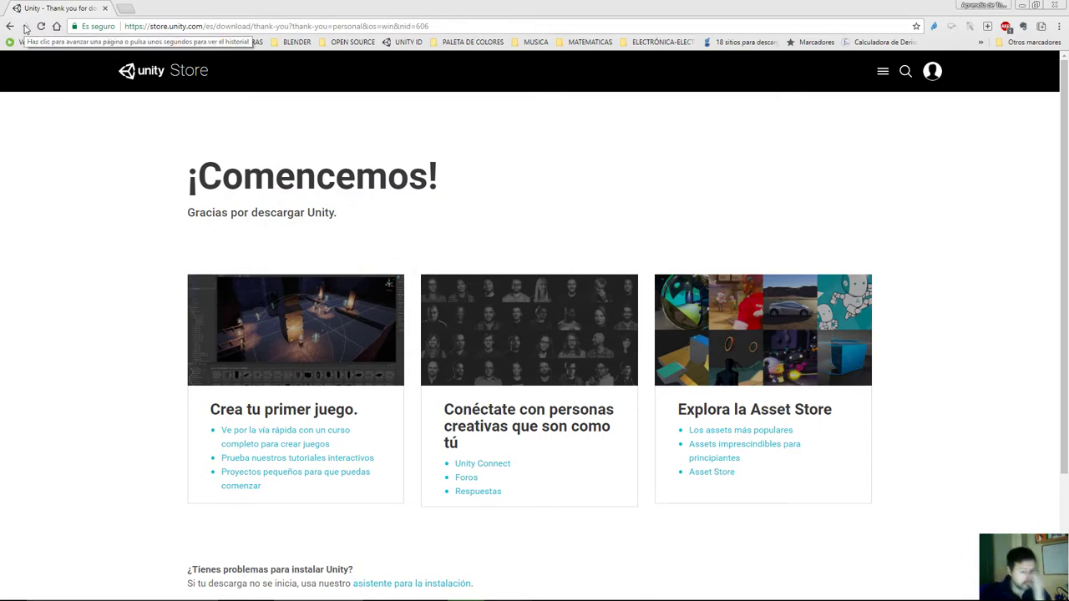
pyautogui.click(19, 27)
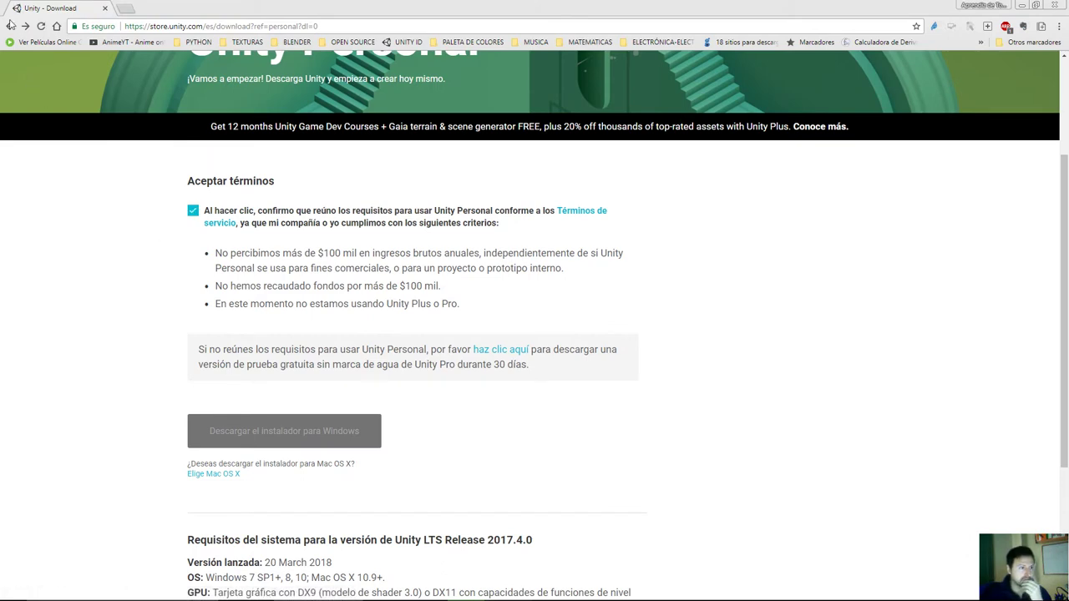
pyautogui.click(11, 26)
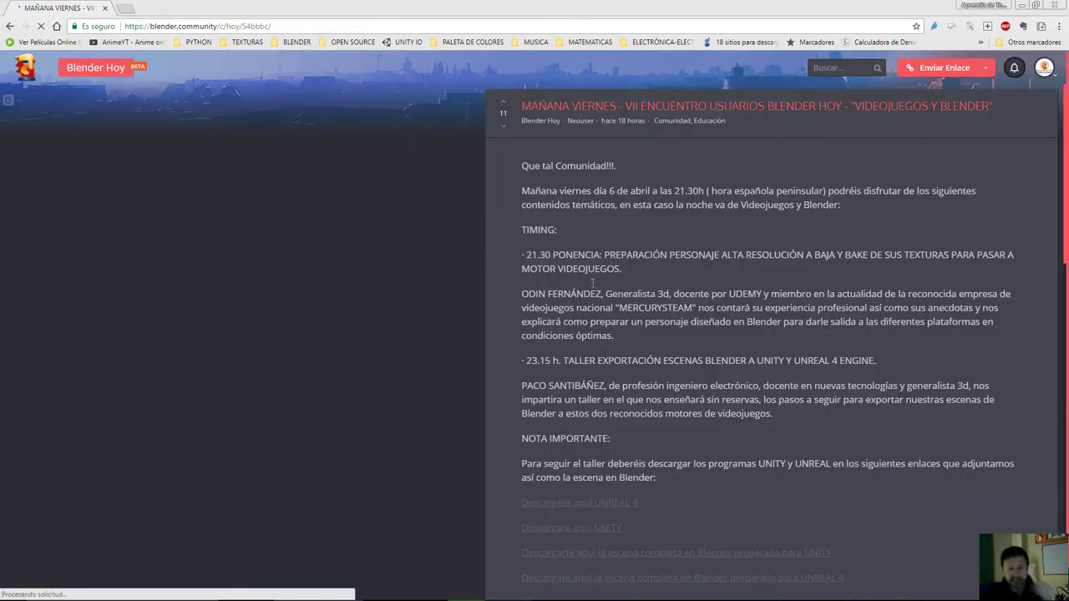
# Step: Open the Unity scene's Dropbox page for importacion en unity.zip and accept the terms
pyautogui.scroll(-2, 684, 301)
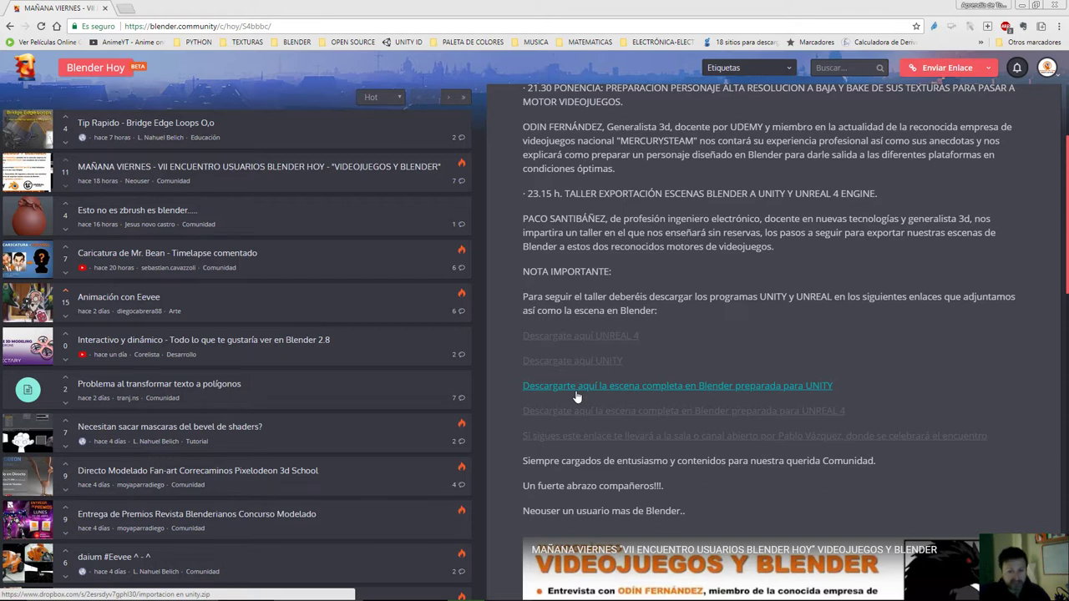
pyautogui.click(575, 391)
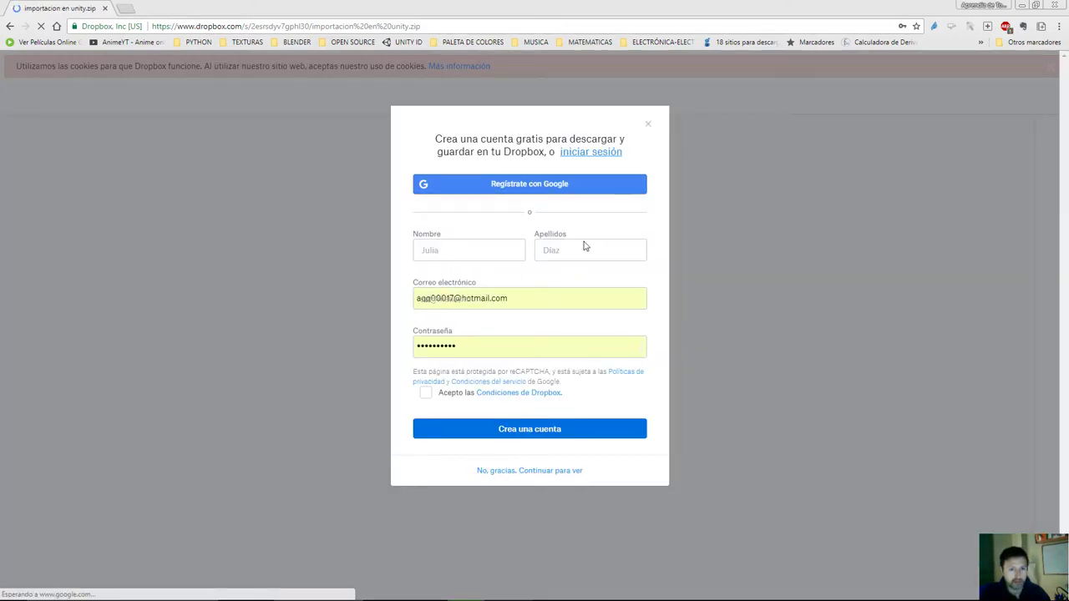
pyautogui.click(488, 435)
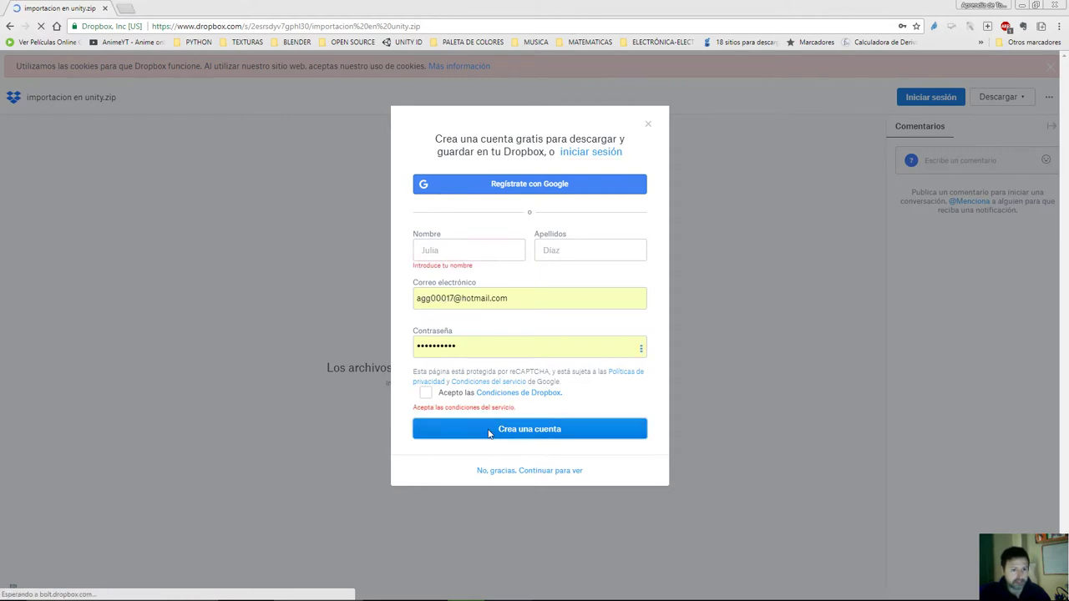
pyautogui.click(426, 393)
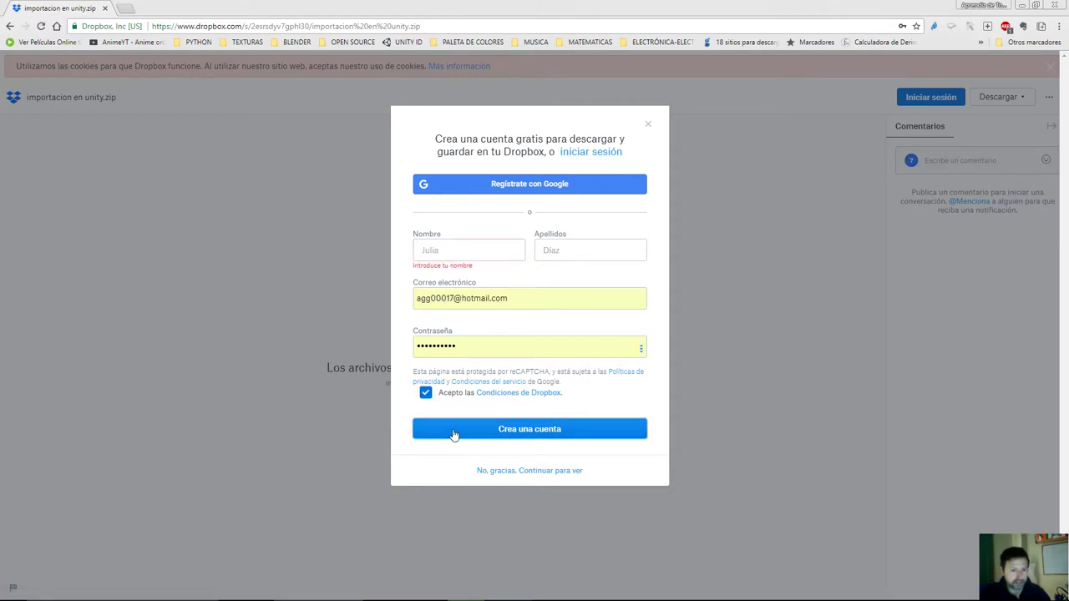
# Step: Enter the user's first name and surname in the sign-up form and submit it
pyautogui.click(466, 254)
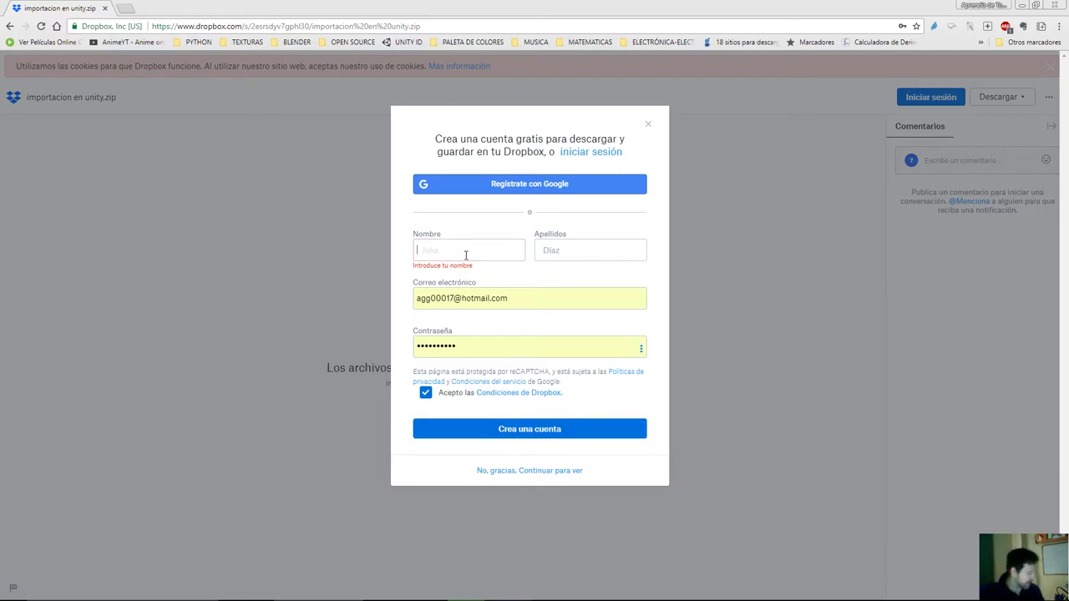
pyautogui.write('alberto')
pyautogui.press('Tab')
pyautogui.write('garc')
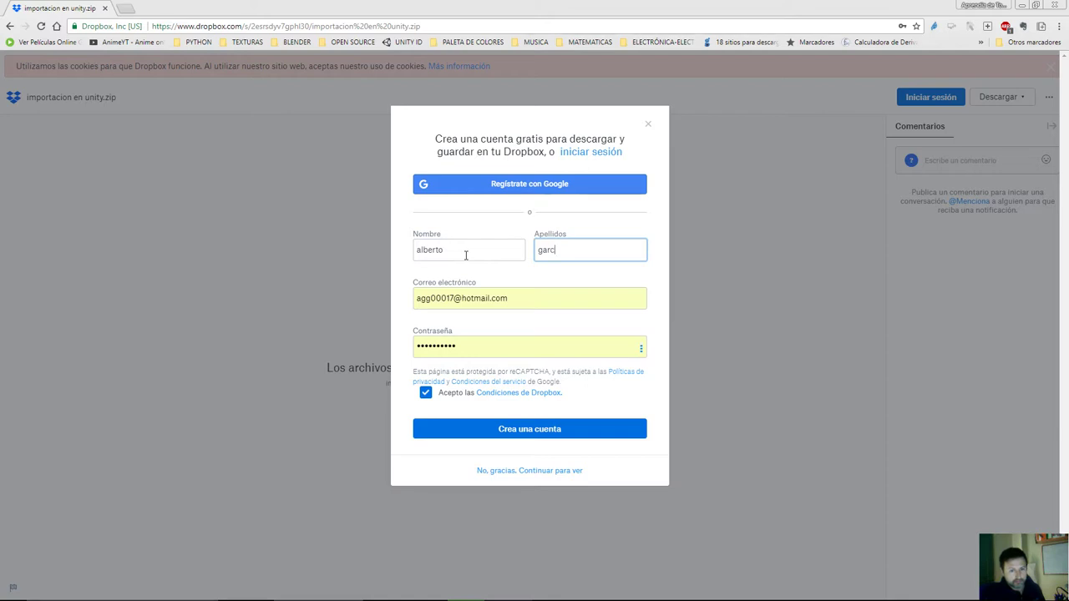
pyautogui.click(453, 428)
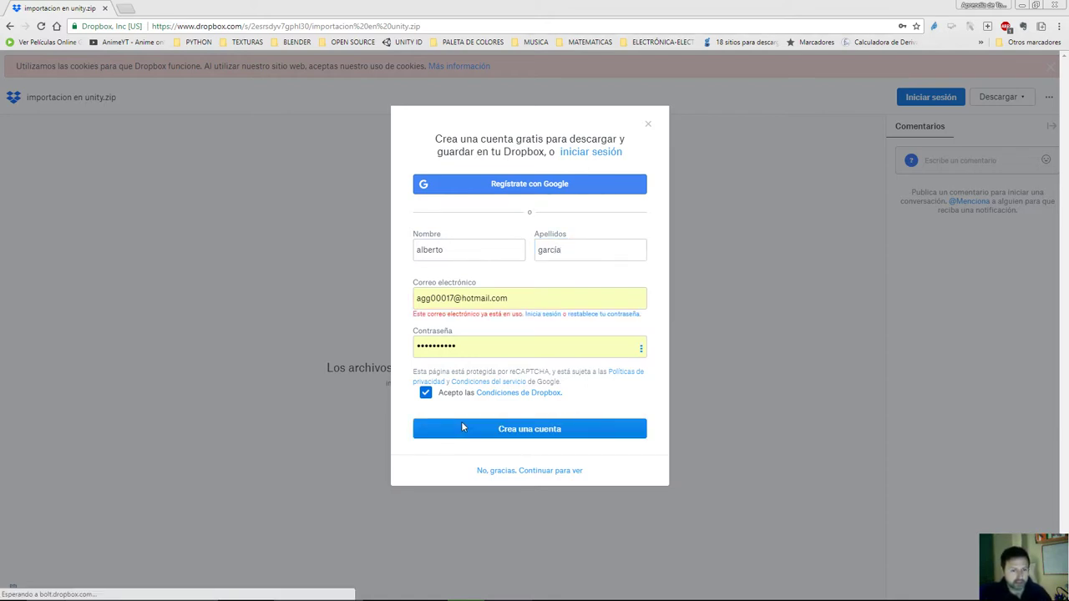
pyautogui.click(466, 431)
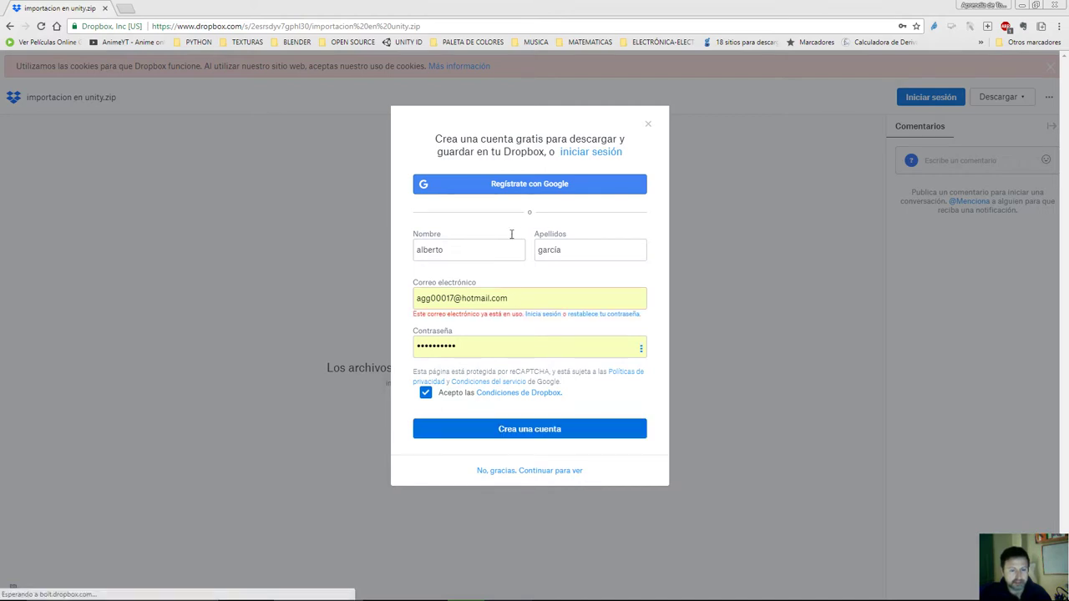
# Step: Replace the saved password with a newly typed one and resubmit the form
pyautogui.doubleClick(478, 349)
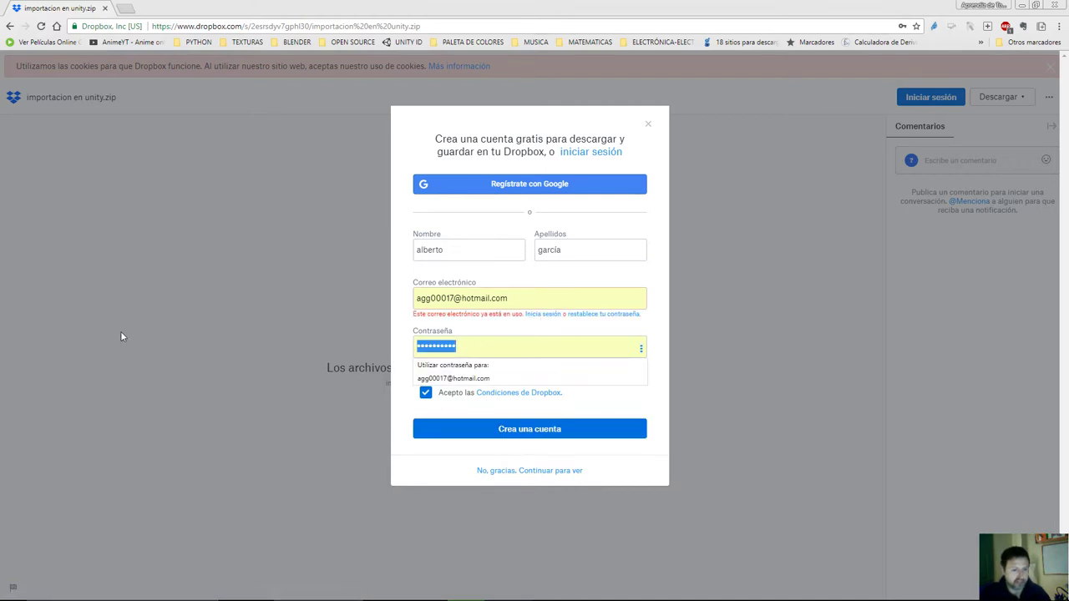
pyautogui.write('ag')
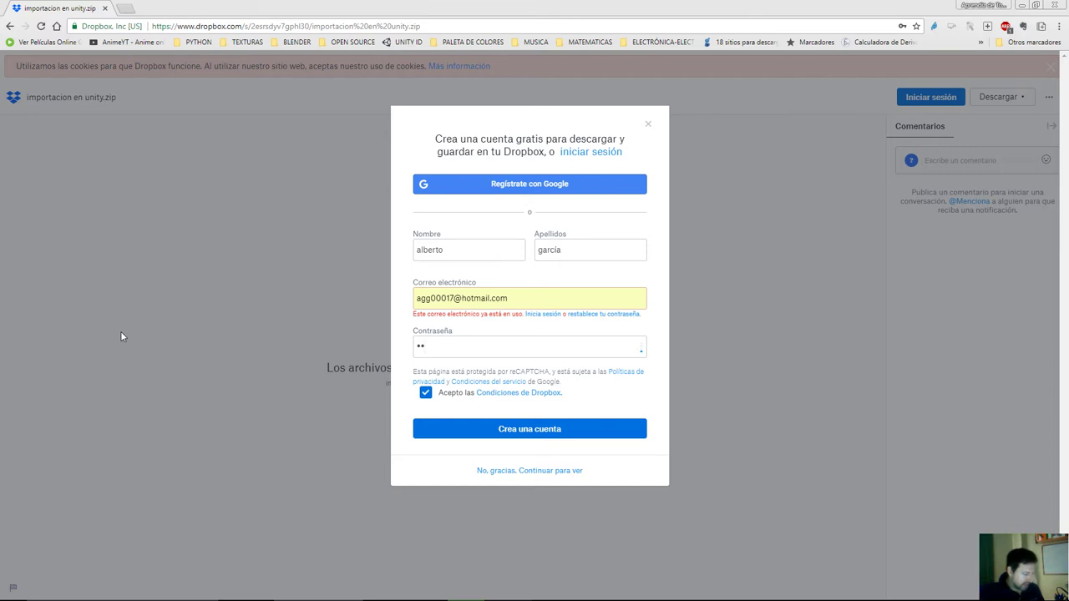
pyautogui.press('BackSpace')
pyautogui.press('BackSpace')
pyautogui.press('BackSpace')
pyautogui.press('BackSpace')
pyautogui.write('ag')
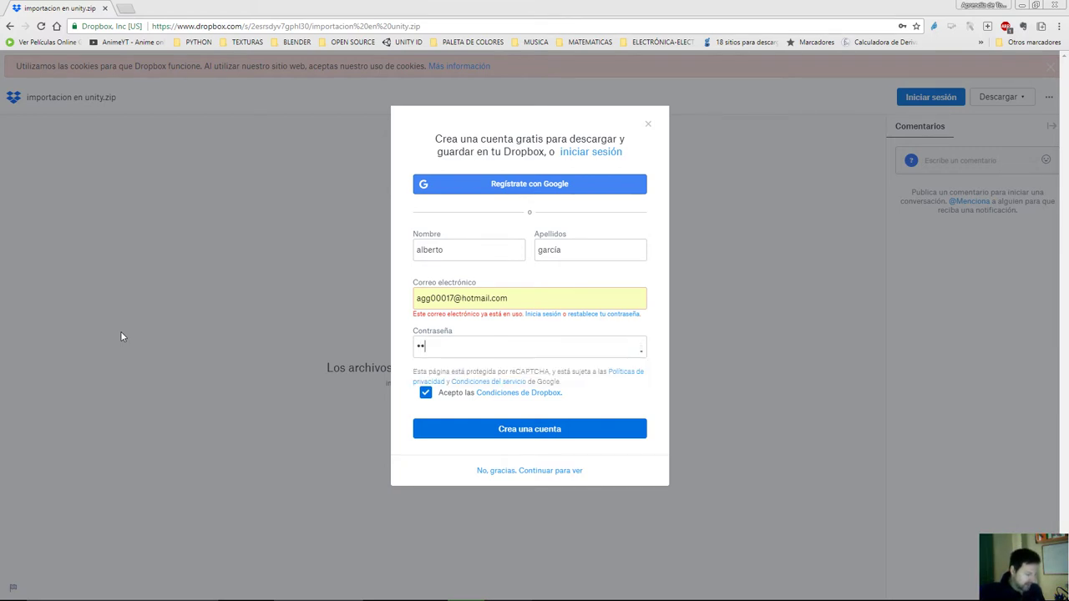
pyautogui.press('Return')
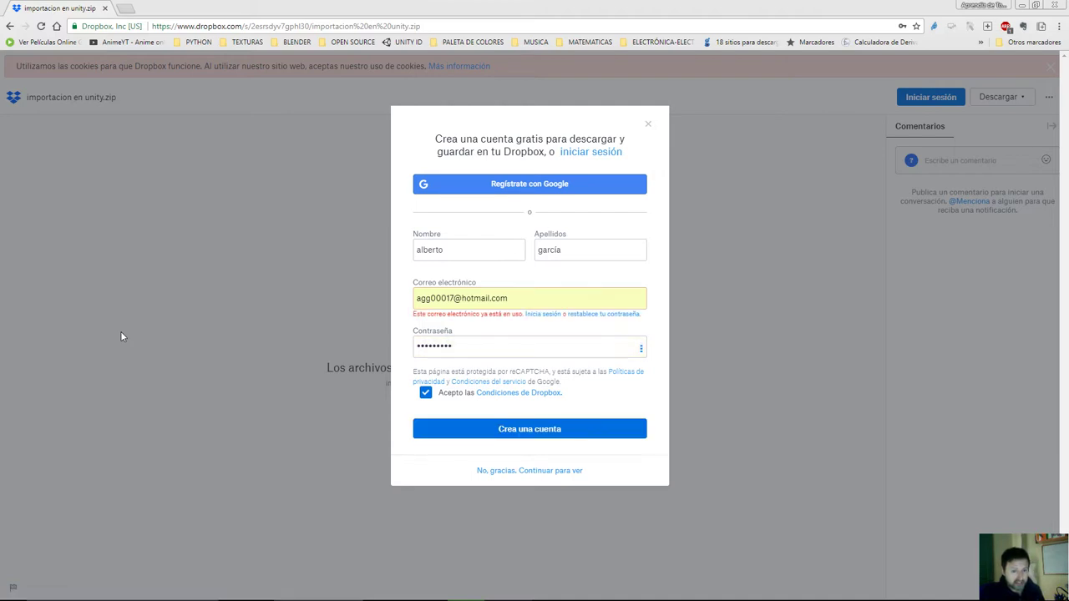
pyautogui.press('BackSpace')
pyautogui.press('BackSpace')
pyautogui.press('BackSpace')
pyautogui.write('a')
pyautogui.write('a')
pyautogui.press('Return')
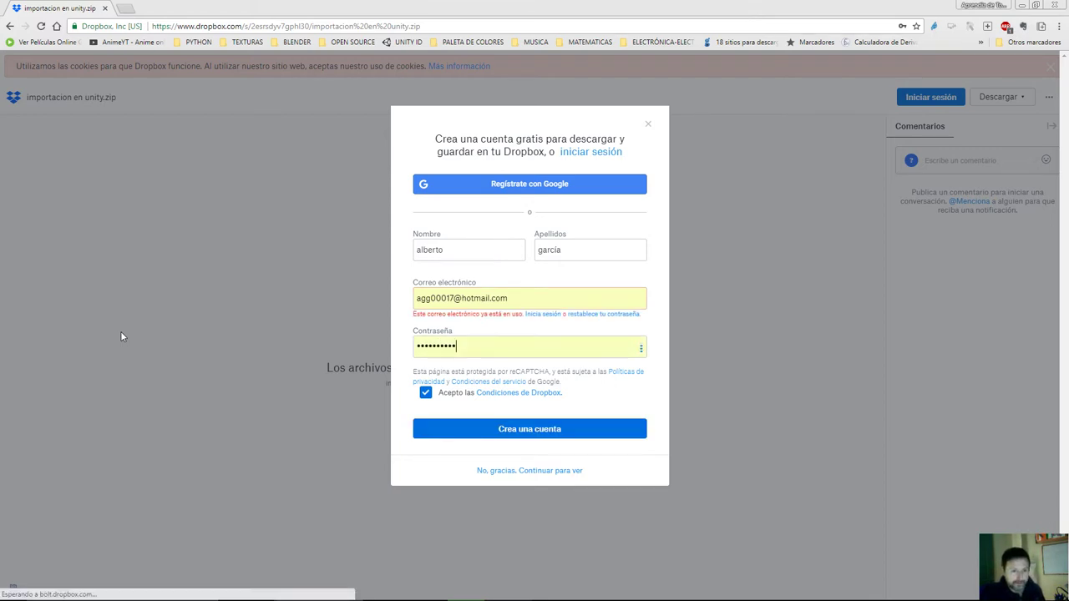
# Step: Retype the password several more times, resubmitting the sign-up form after each attempt
pyautogui.press('BackSpace')
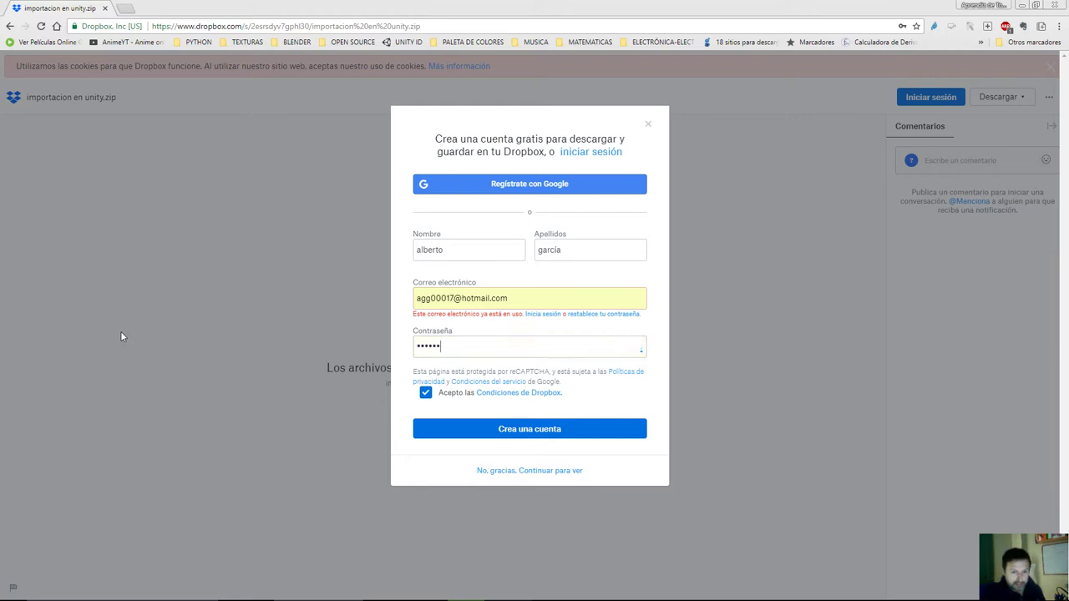
pyautogui.press('BackSpace')
pyautogui.press('BackSpace')
pyautogui.press('BackSpace')
pyautogui.write('abc')
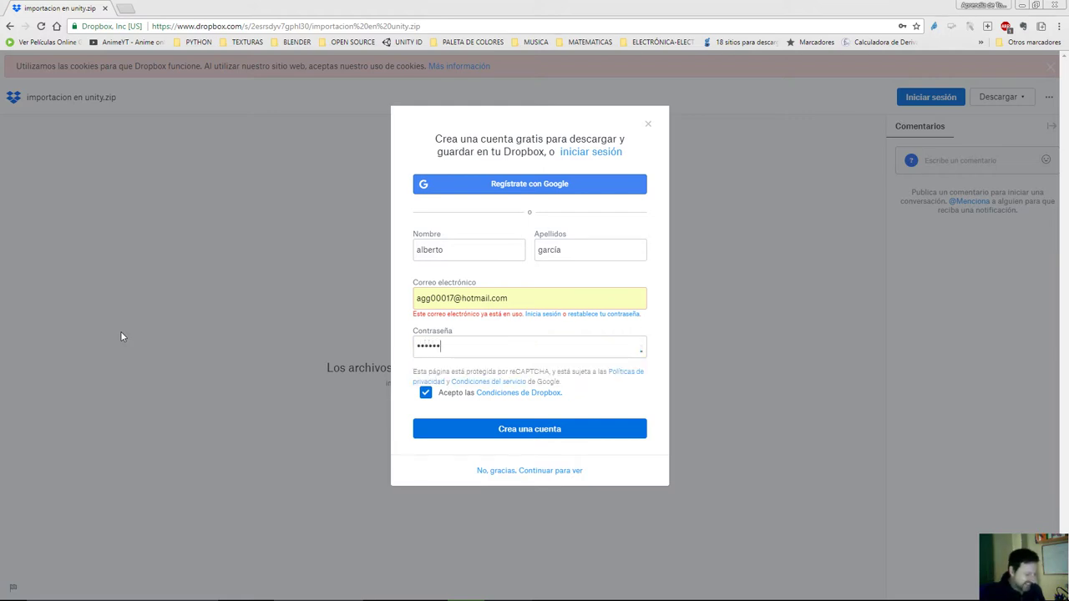
pyautogui.press('Return')
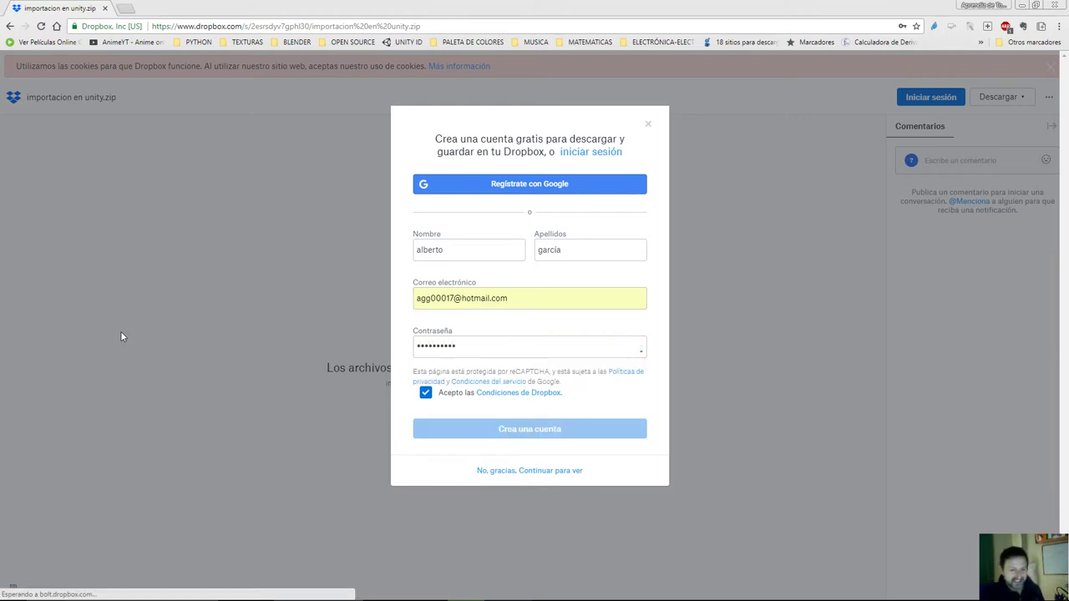
pyautogui.press('BackSpace')
pyautogui.press('BackSpace')
pyautogui.press('BackSpace')
pyautogui.press('BackSpace')
pyautogui.press('BackSpace')
pyautogui.press('BackSpace')
pyautogui.write('a')
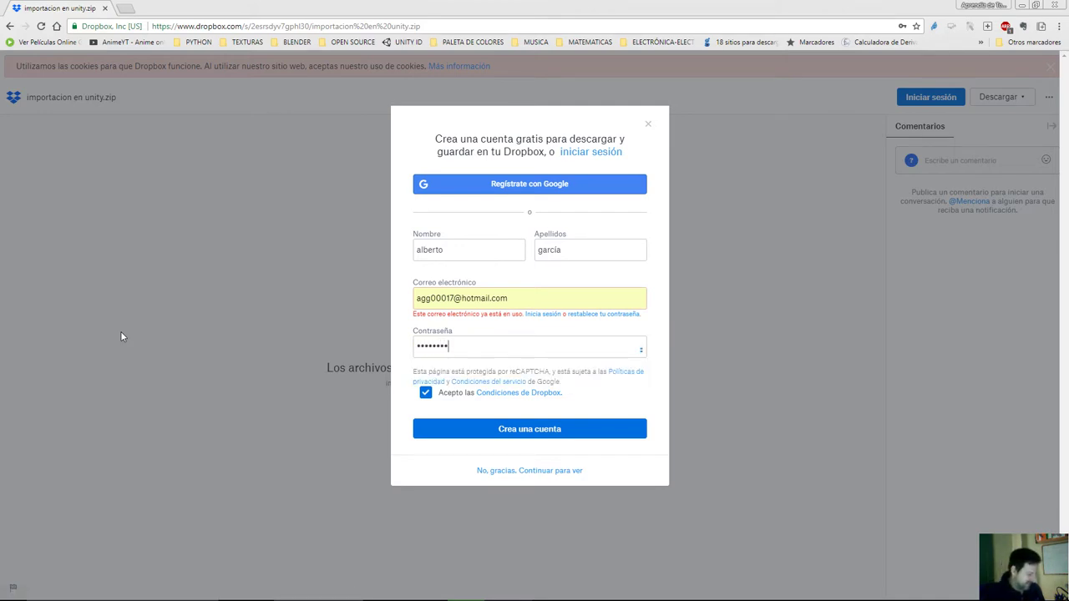
pyautogui.press('Return')
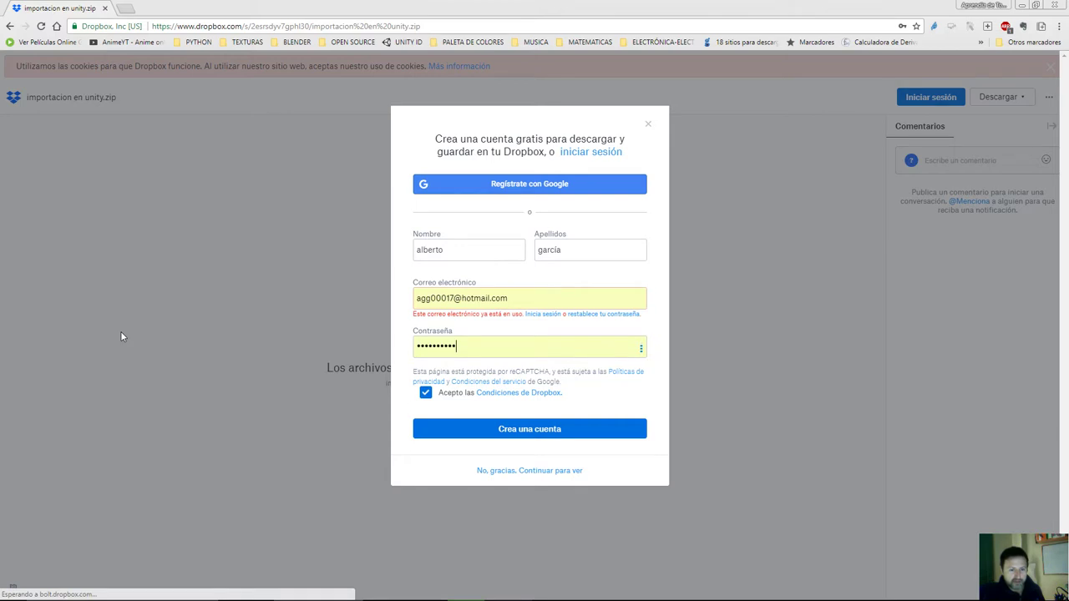
pyautogui.press('BackSpace')
pyautogui.press('BackSpace')
pyautogui.press('BackSpace')
pyautogui.press('BackSpace')
pyautogui.press('BackSpace')
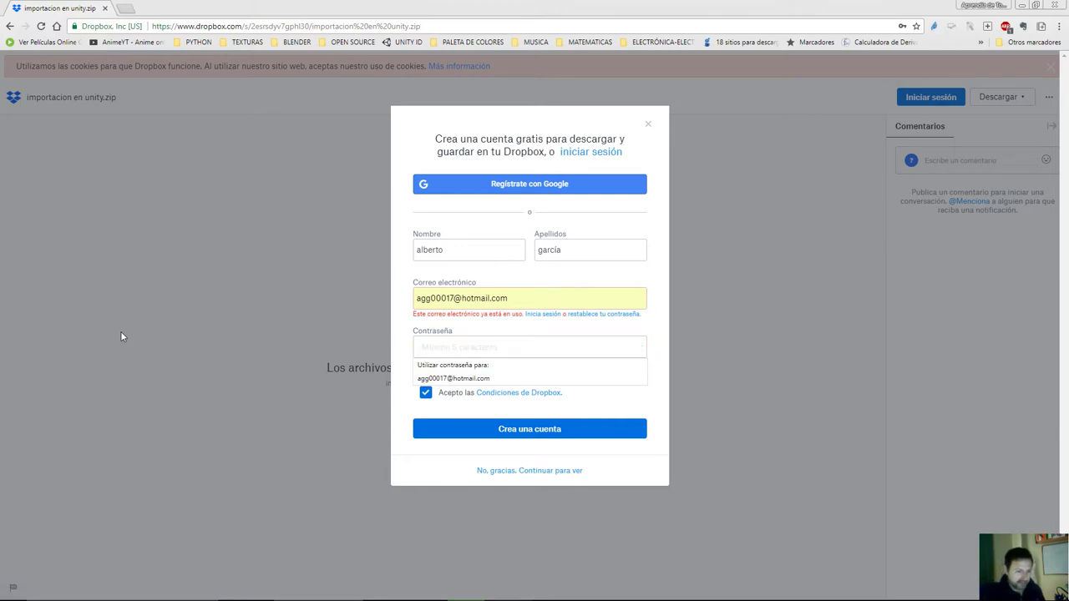
pyautogui.write('a')
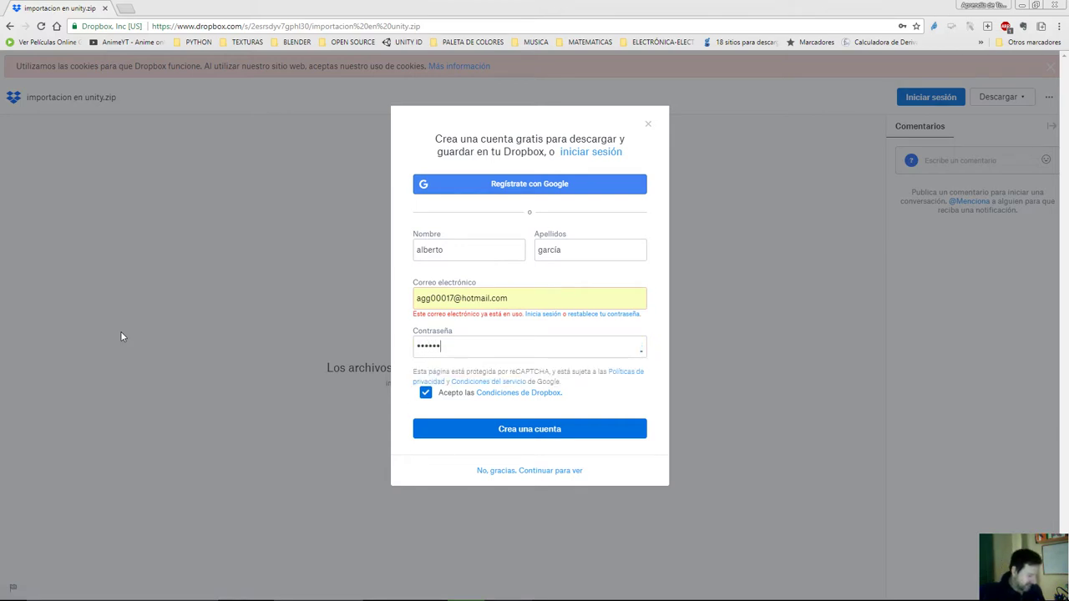
pyautogui.press('Return')
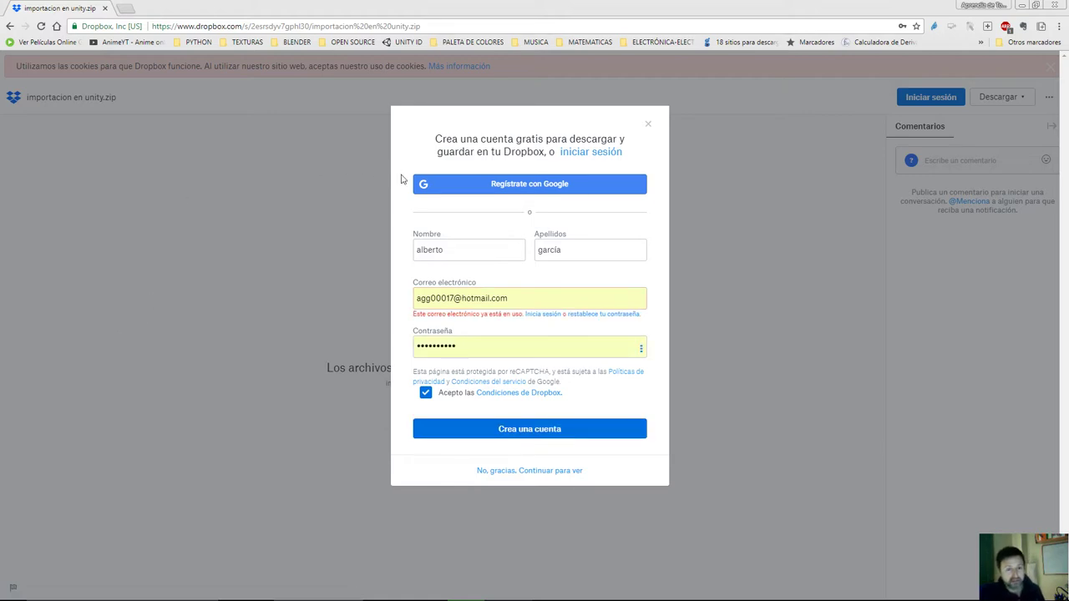
# Step: Sign up to Dropbox with a Google account and grant it access
pyautogui.click(451, 192)
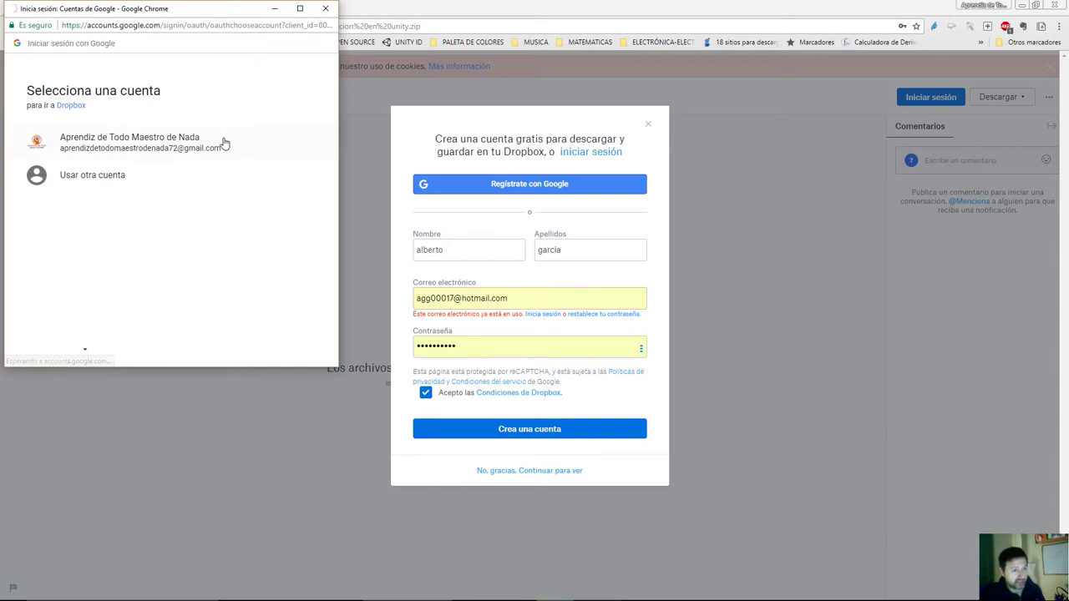
pyautogui.click(121, 155)
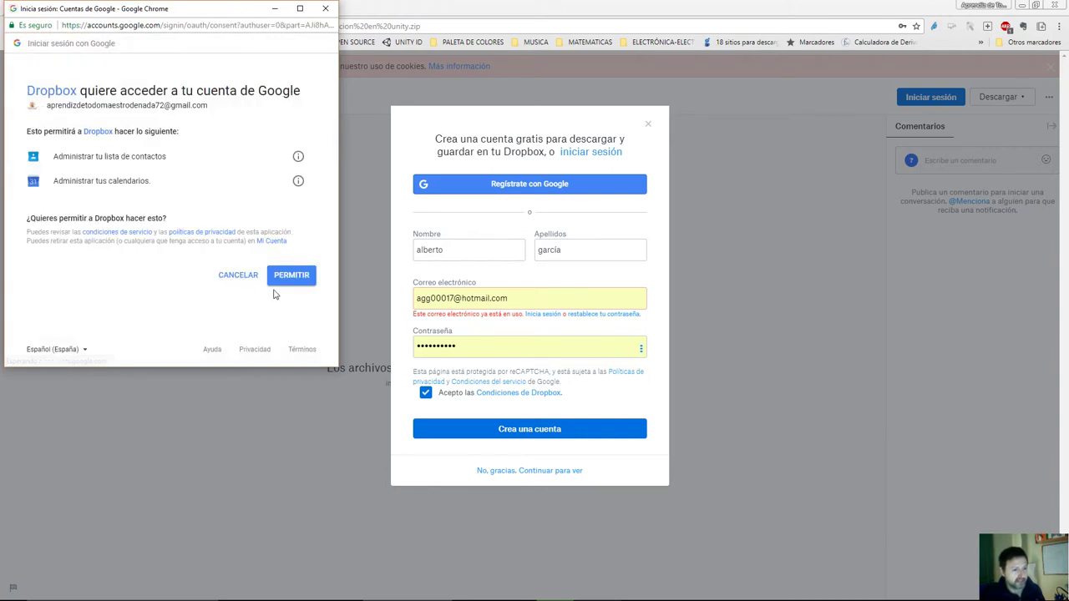
pyautogui.click(292, 282)
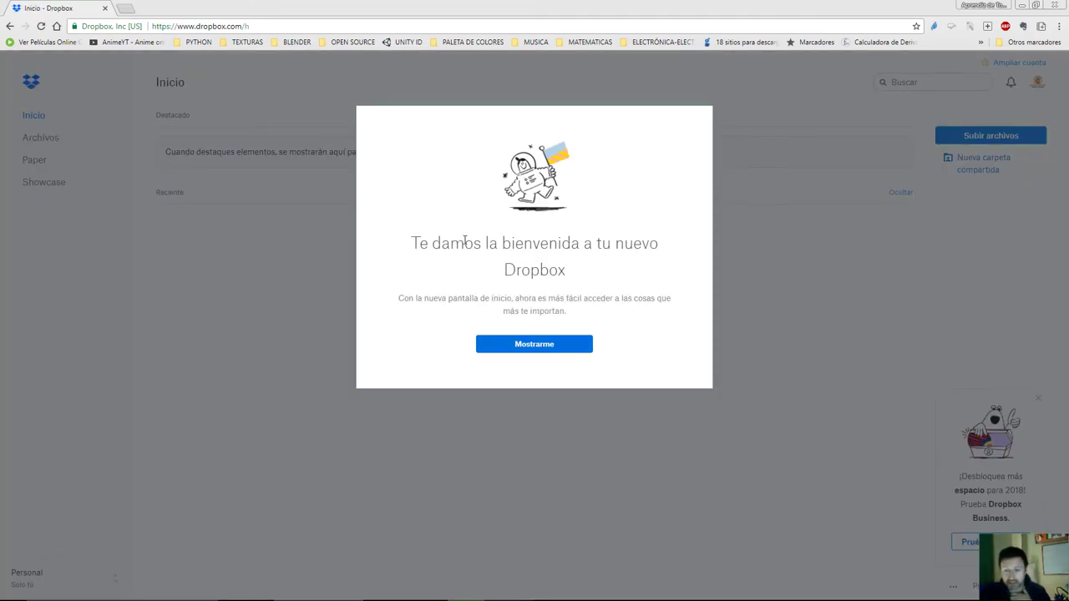
# Step: Dismiss the Dropbox welcome message, advance the tour, and go back to the shared zip page
pyautogui.click(519, 351)
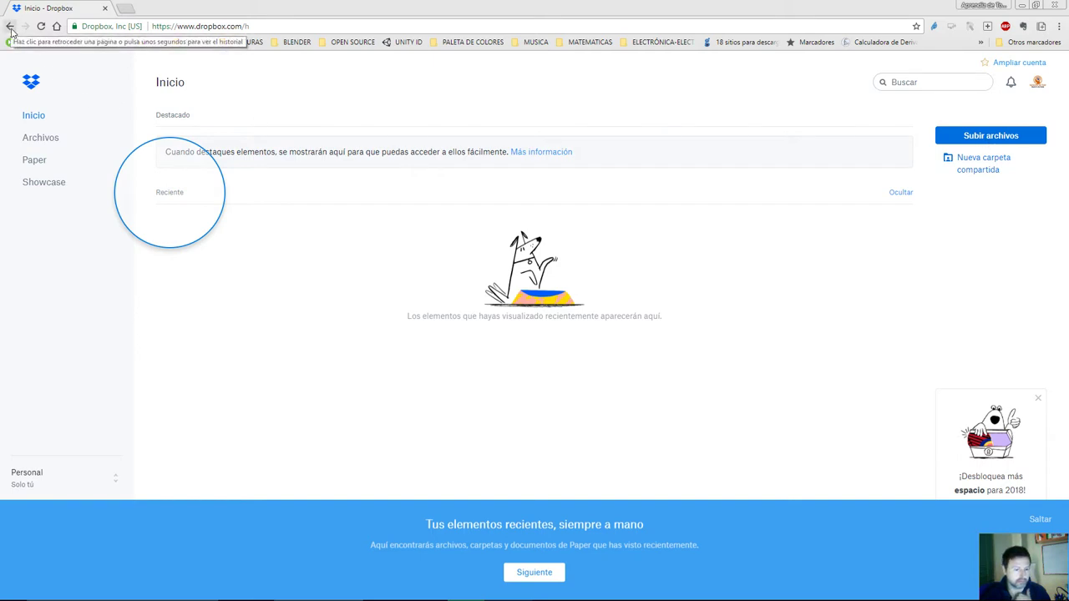
pyautogui.click(535, 580)
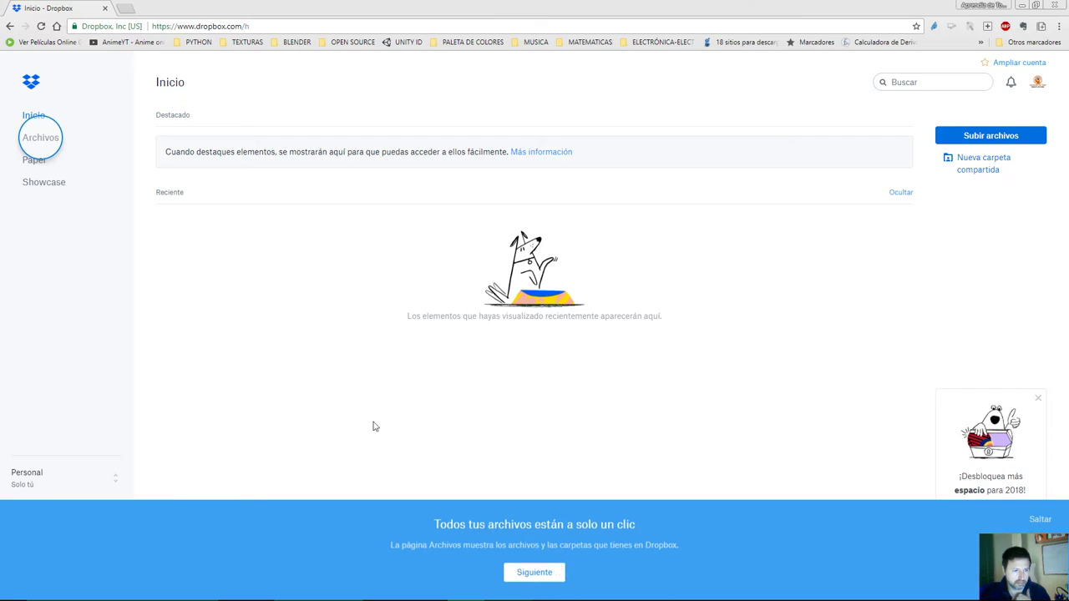
pyautogui.click(10, 26)
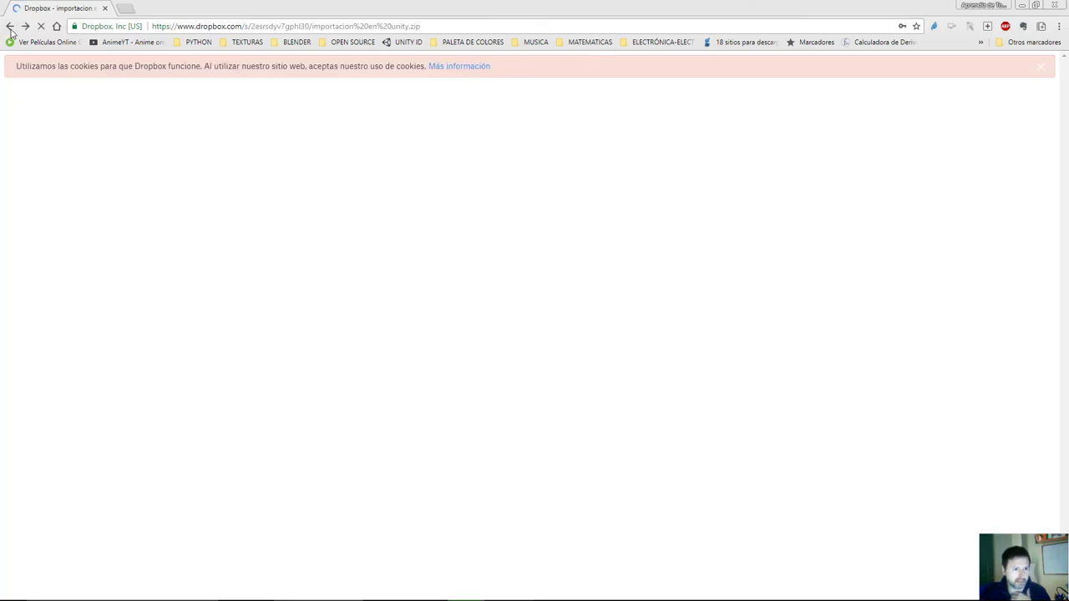
# Step: Reopen the UNITY scene link and direct-download importacion en unity.zip (161.03 MB) to the Desktop
pyautogui.click(10, 26)
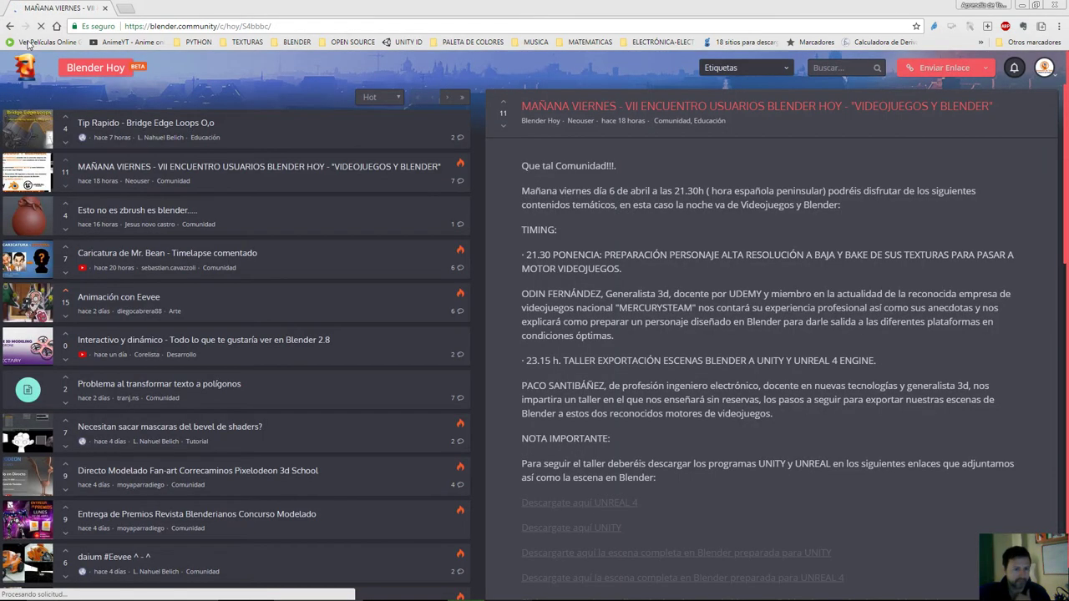
pyautogui.click(583, 555)
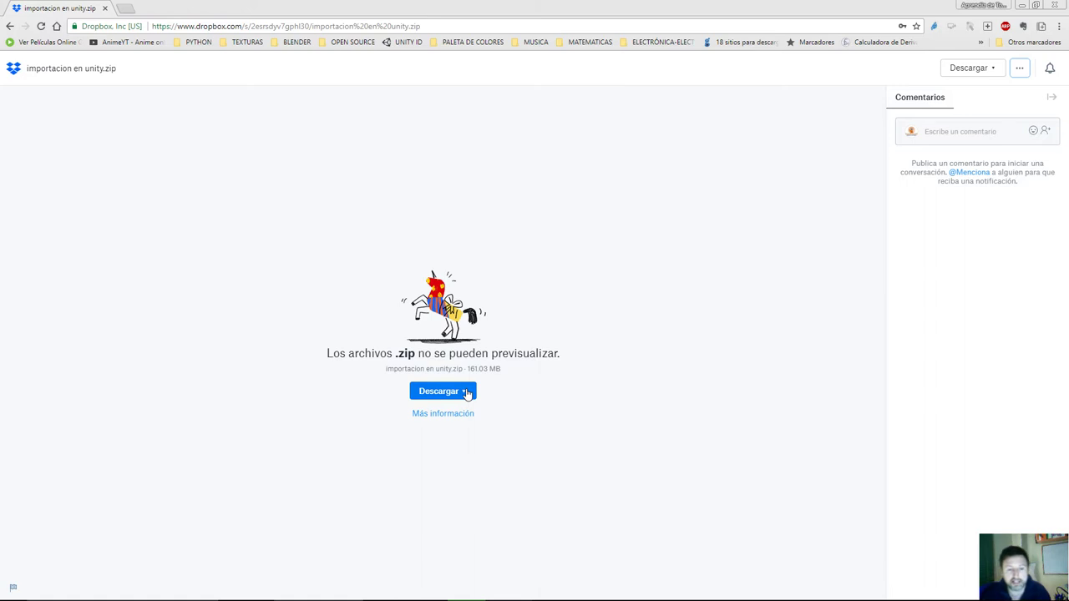
pyautogui.click(468, 395)
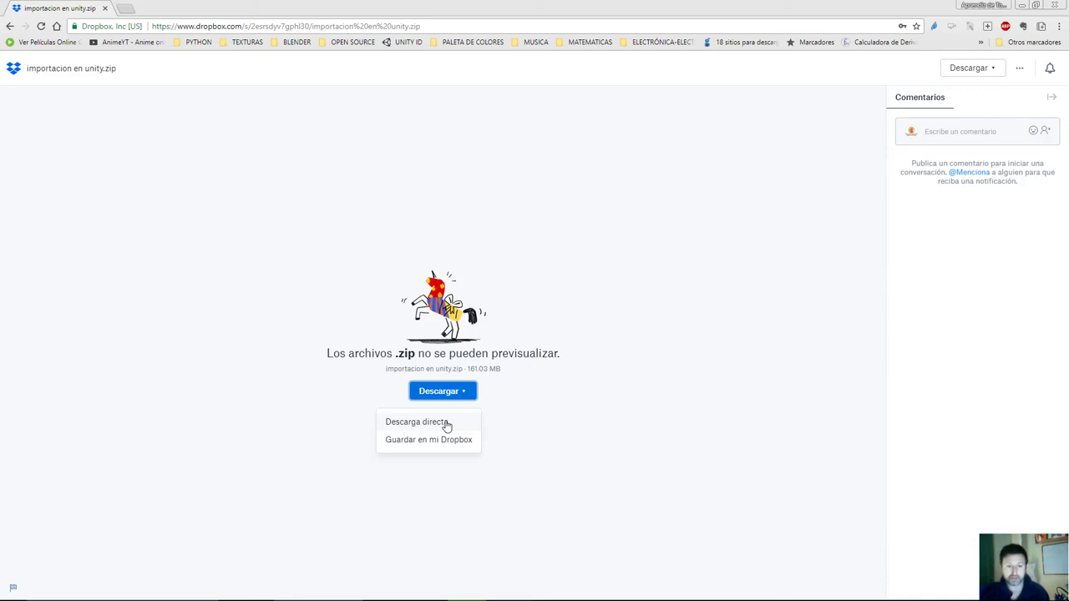
pyautogui.click(447, 425)
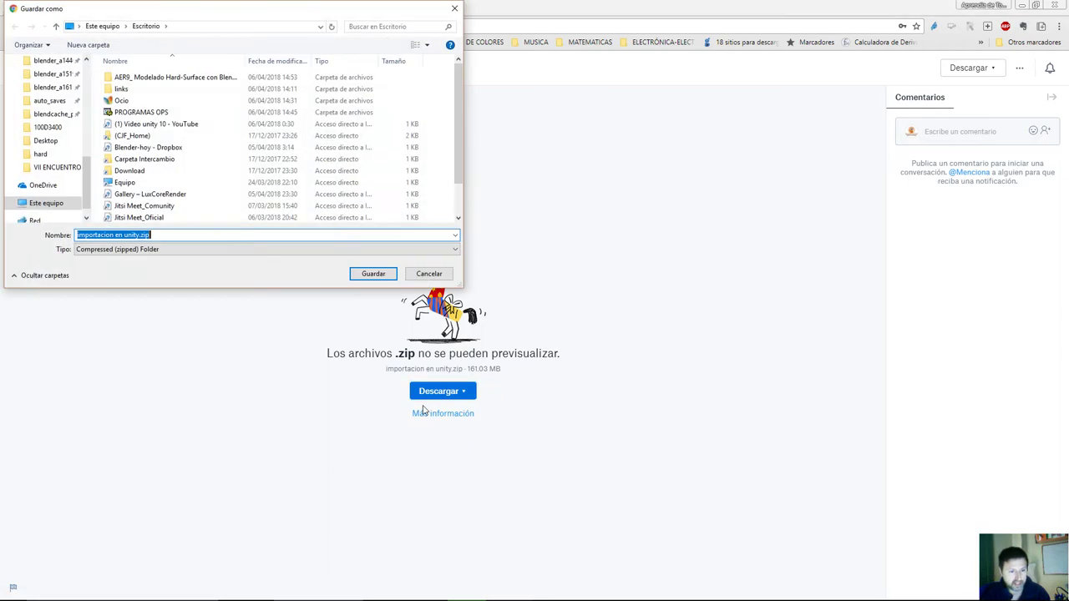
pyautogui.click(374, 274)
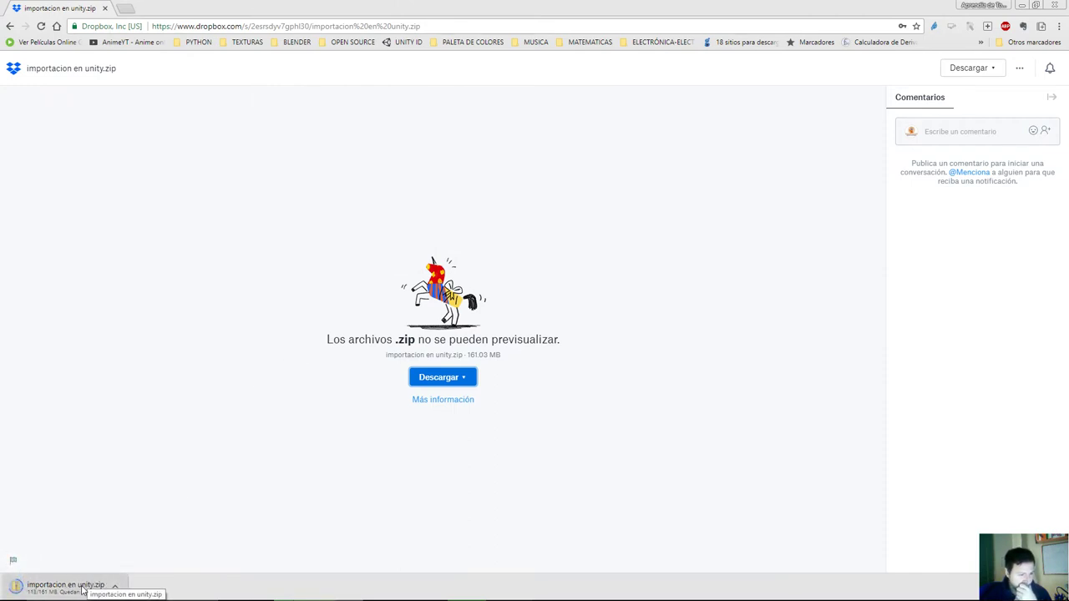
# Step: Browse the zip's importacion en unity, texturas, hacienda-1-unity.zip and hacienda-1 folders, then close Explorer
pyautogui.click(84, 589)
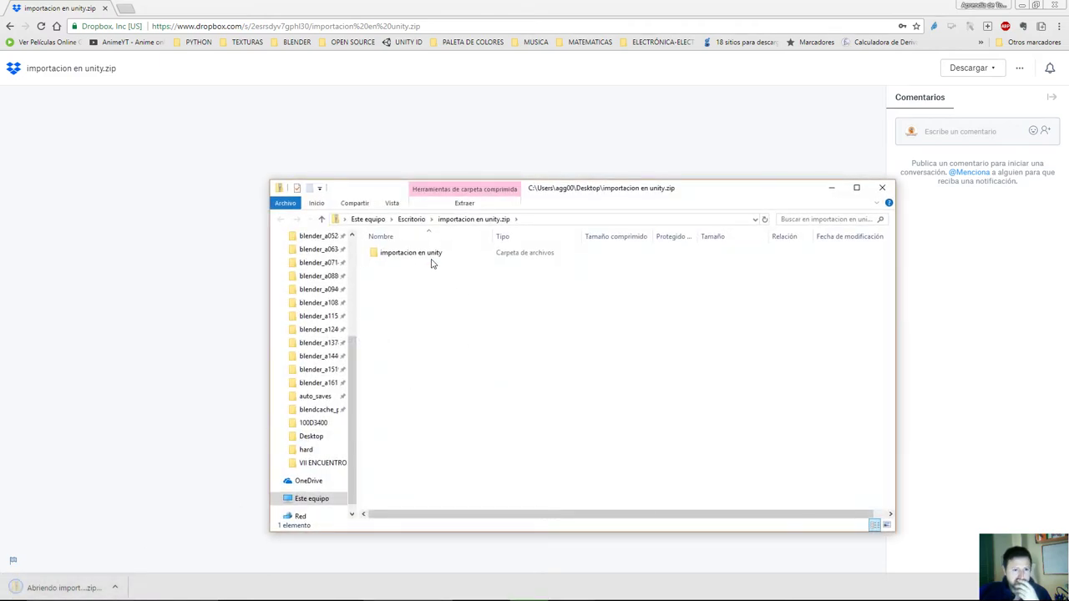
pyautogui.doubleClick(421, 254)
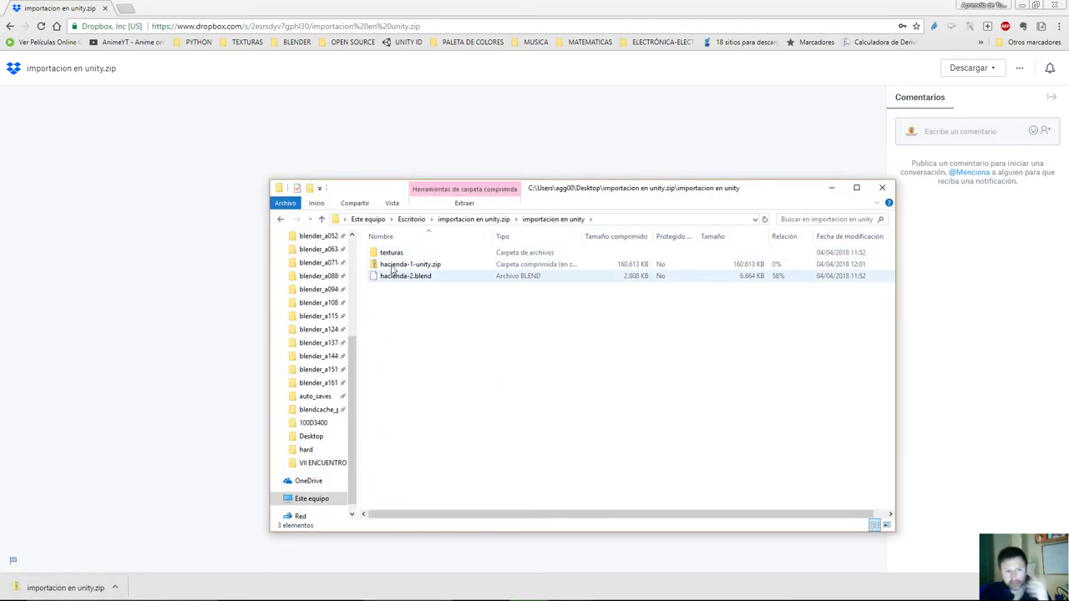
pyautogui.click(391, 279)
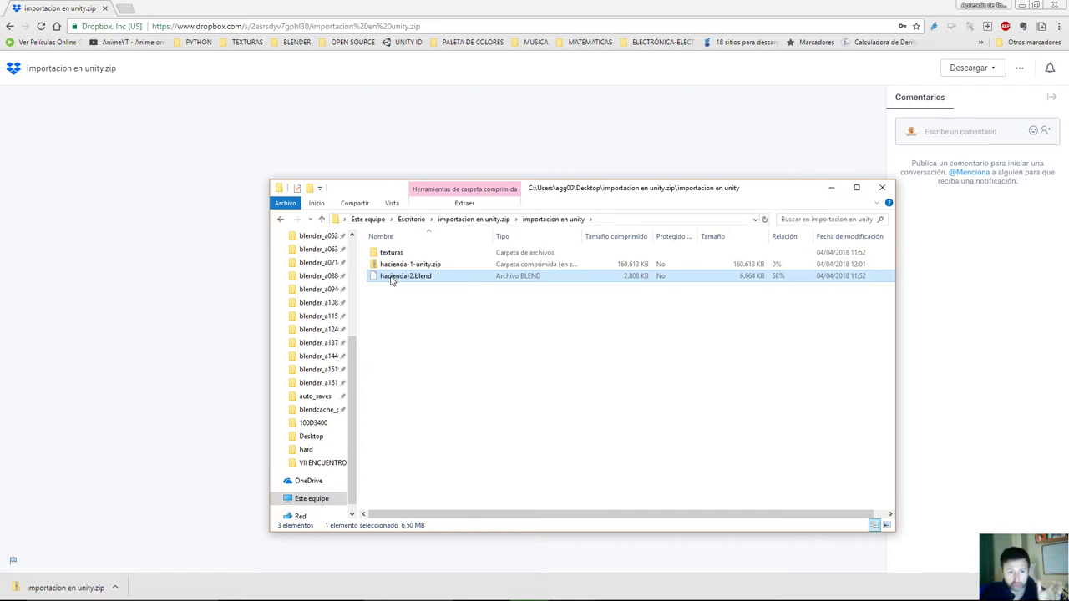
pyautogui.doubleClick(392, 253)
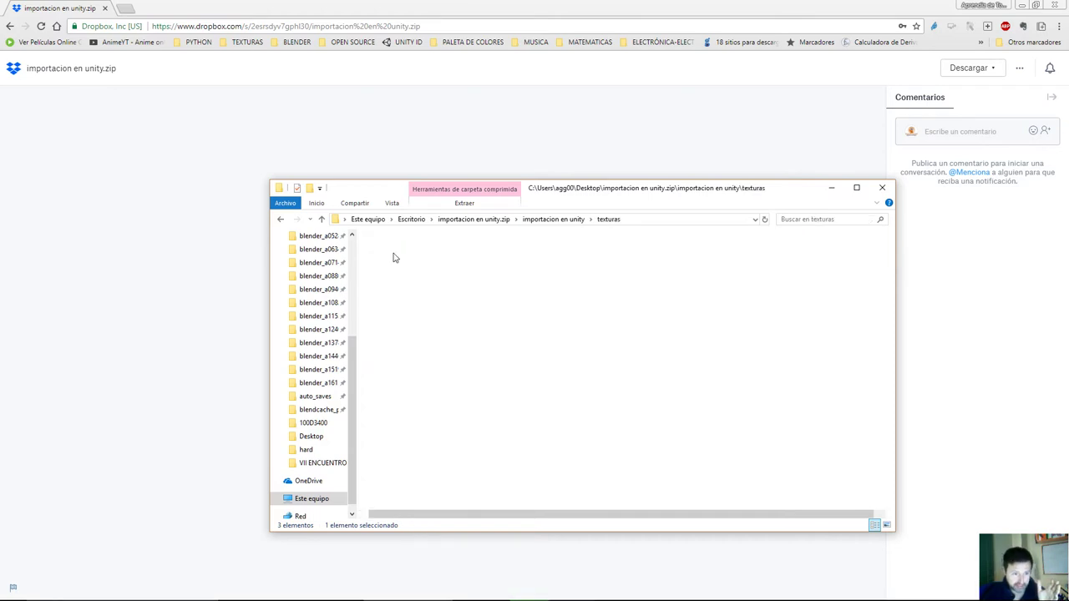
pyautogui.click(322, 220)
pyautogui.click(384, 265)
pyautogui.doubleClick(385, 265)
pyautogui.click(594, 311)
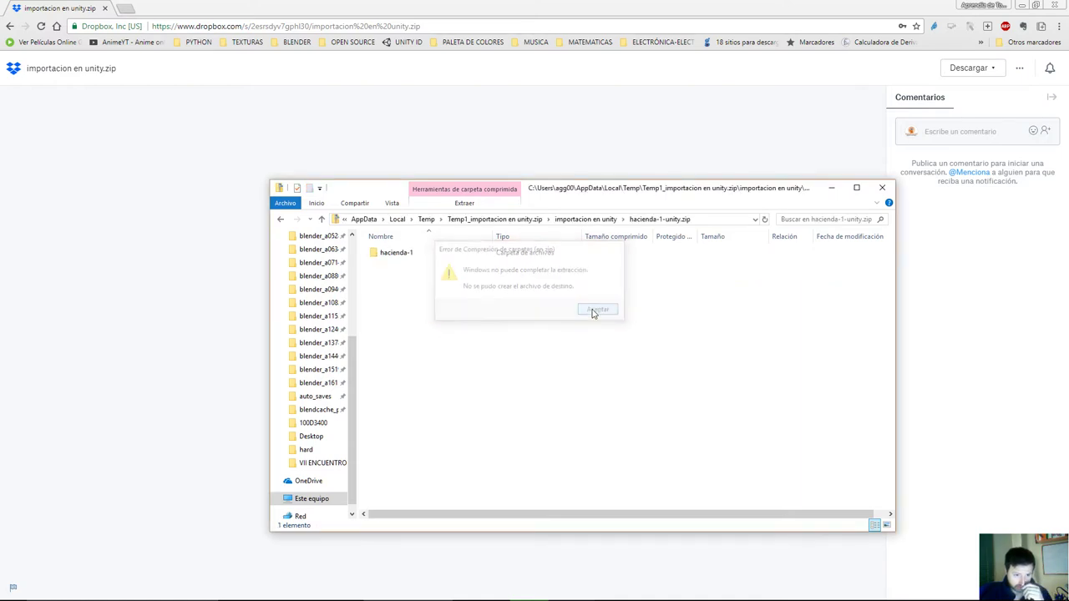
pyautogui.doubleClick(388, 256)
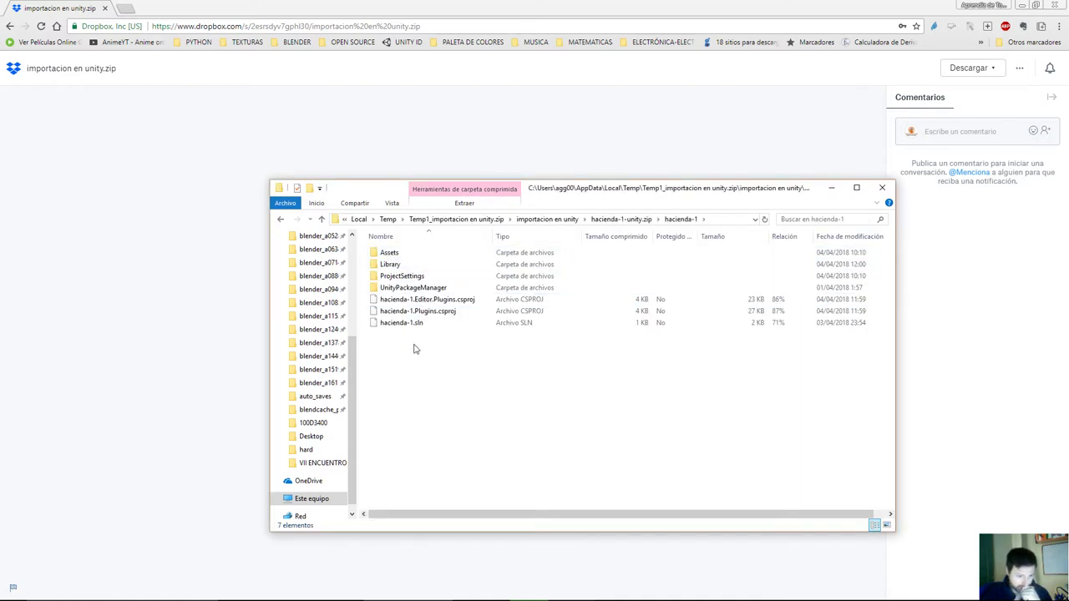
pyautogui.click(882, 187)
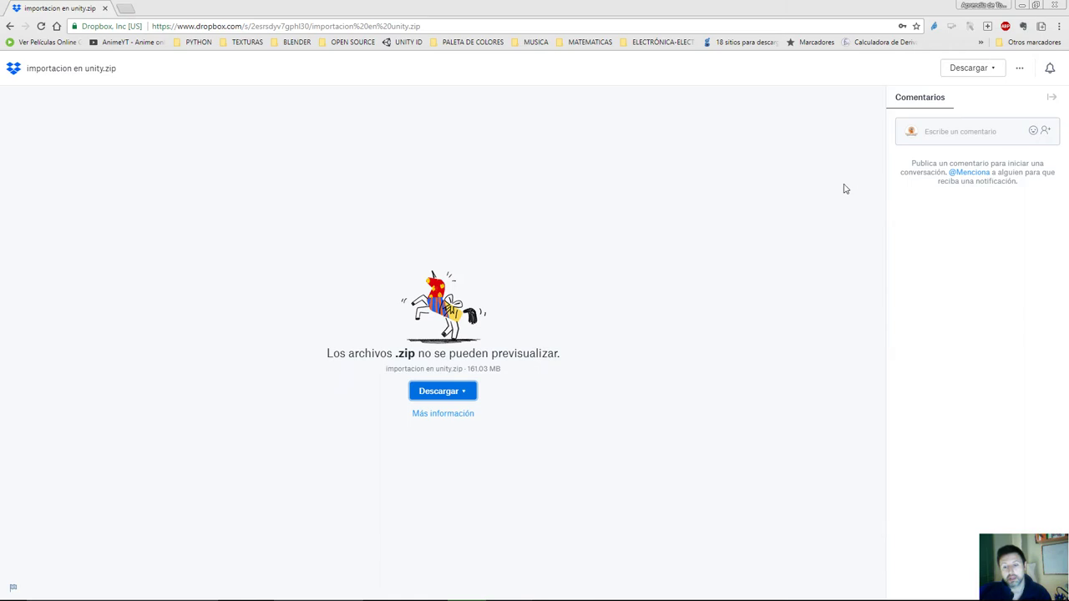
# Step: View the Unreal 4 scene's Dropbox page (importacion en UE.zip, 10.46 MB) and return to the post
pyautogui.click(8, 26)
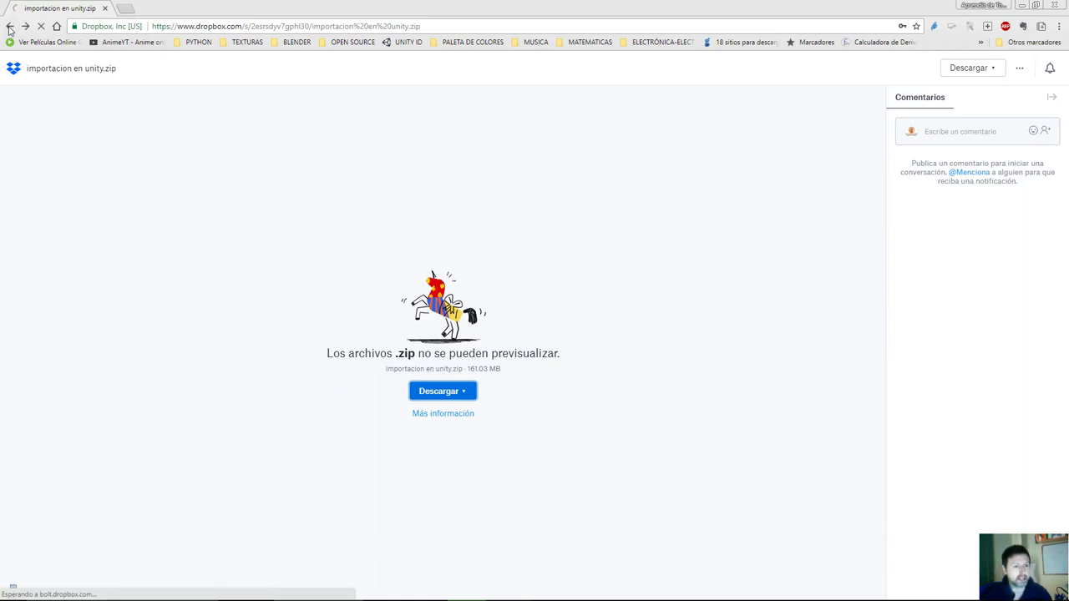
pyautogui.scroll(-2, 674, 448)
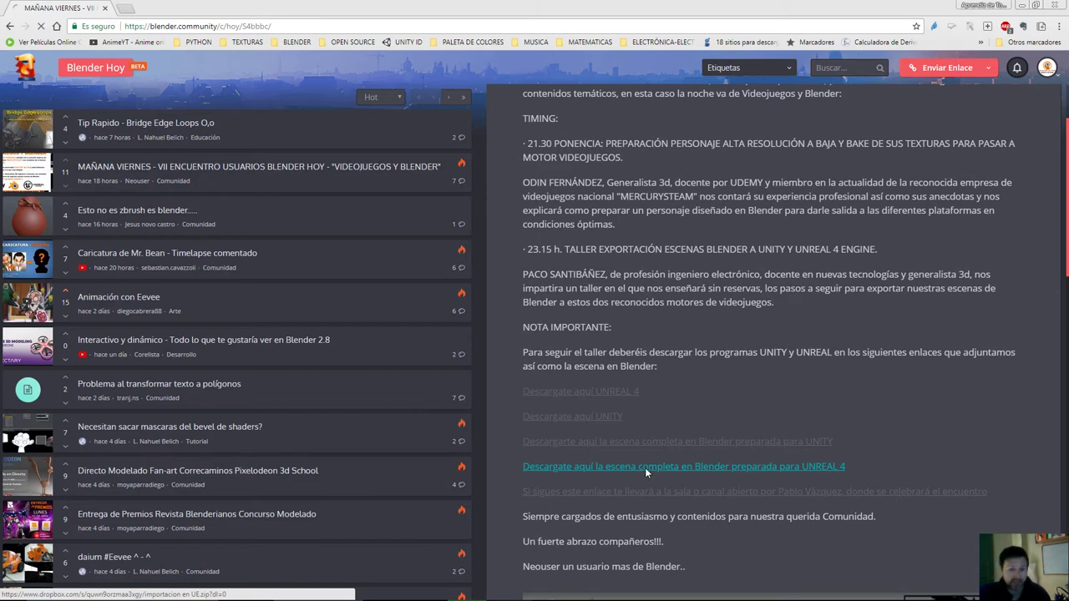
pyautogui.click(645, 472)
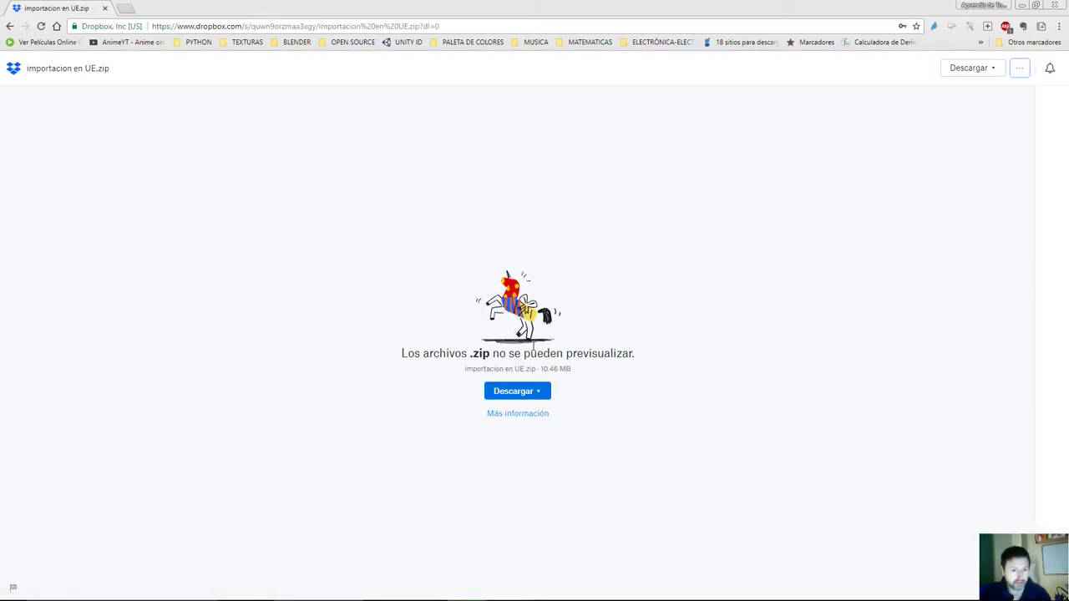
pyautogui.click(9, 27)
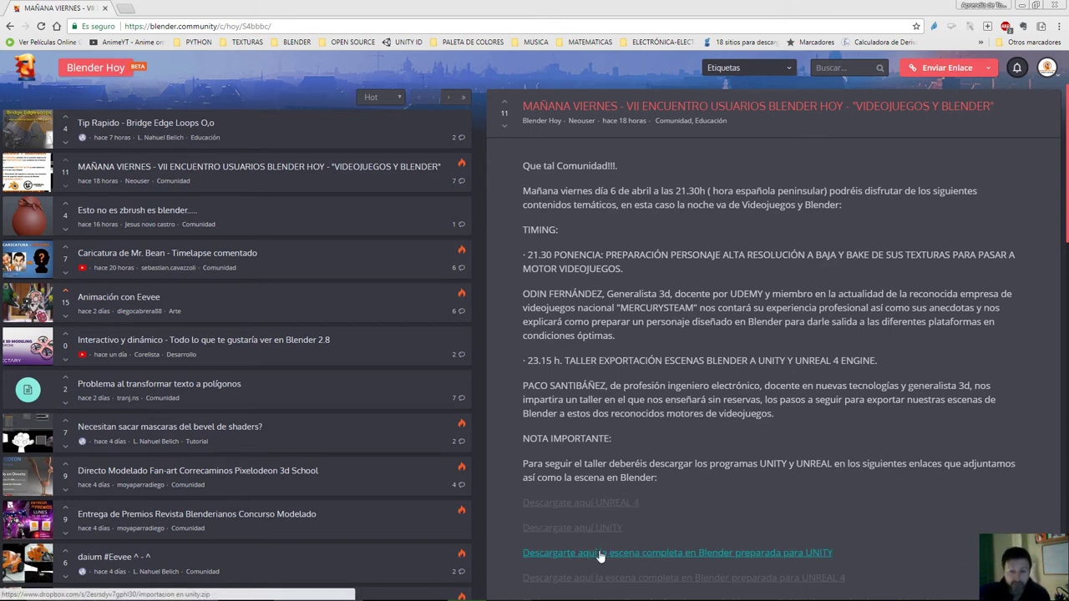
# Step: Scroll the event post and follow the 'Si sigues este enlace te llevará a la sala' link
pyautogui.scroll(-5, 652, 339)
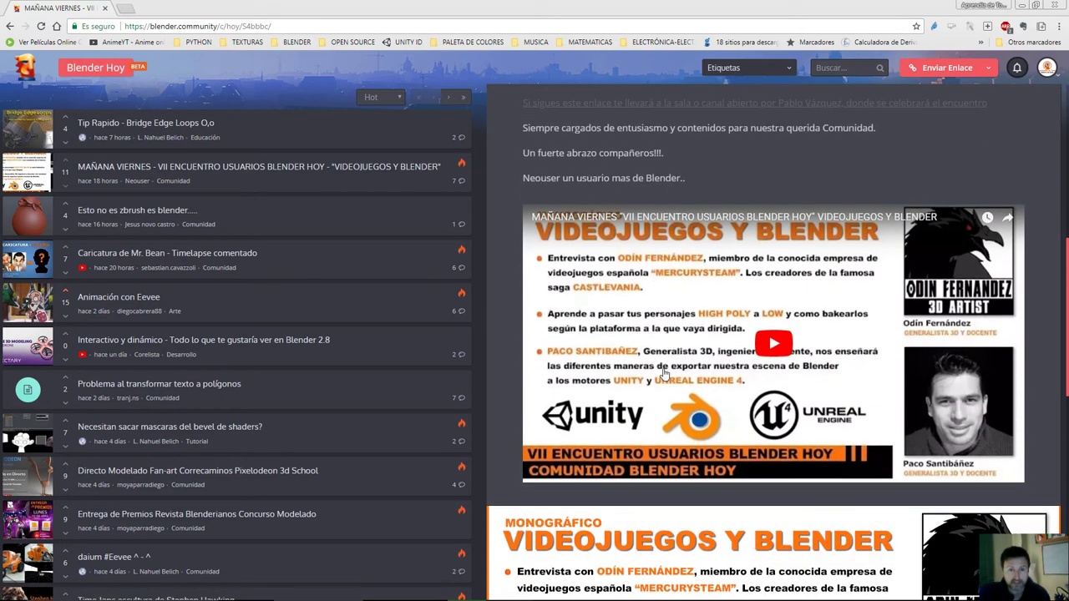
pyautogui.scroll(1, 664, 374)
pyautogui.scroll(-1, 664, 373)
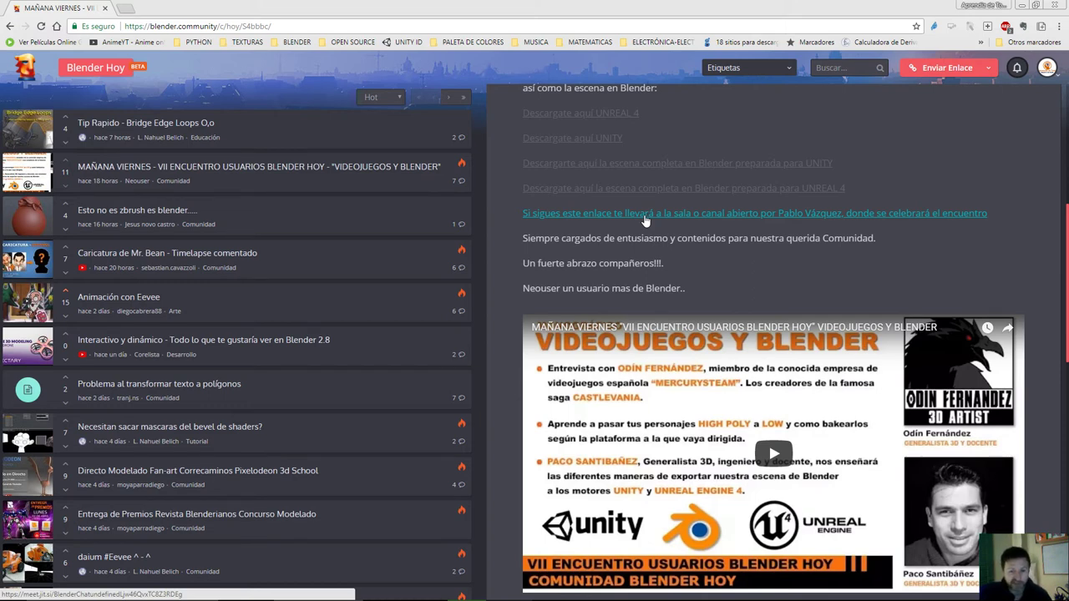
pyautogui.click(644, 214)
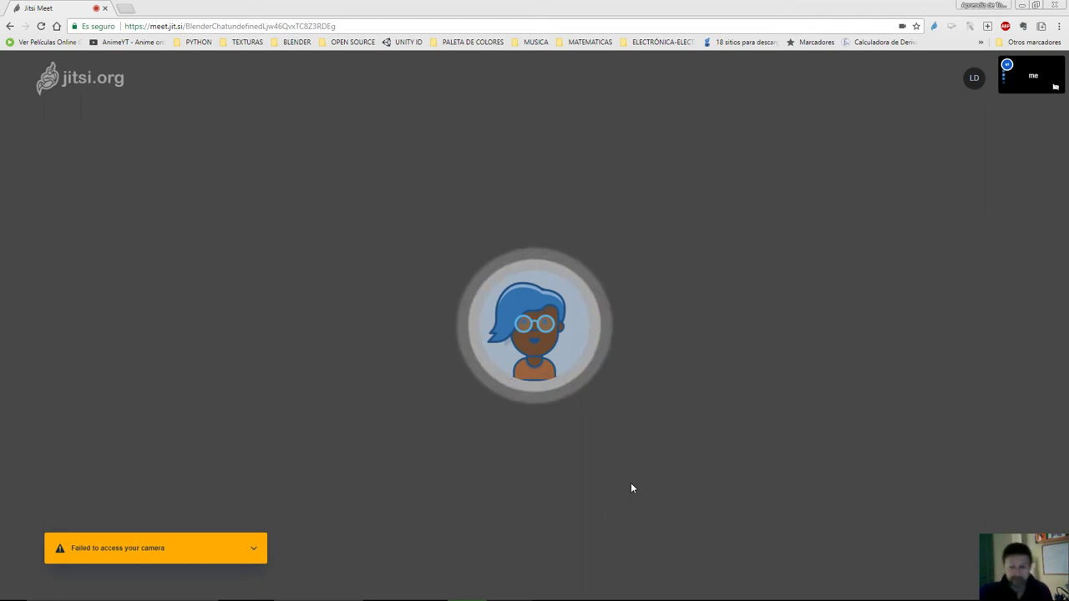
# Step: Look over the Jitsi Meet BlenderChat room, then go back to the previous page
pyautogui.moveTo(270, 280)
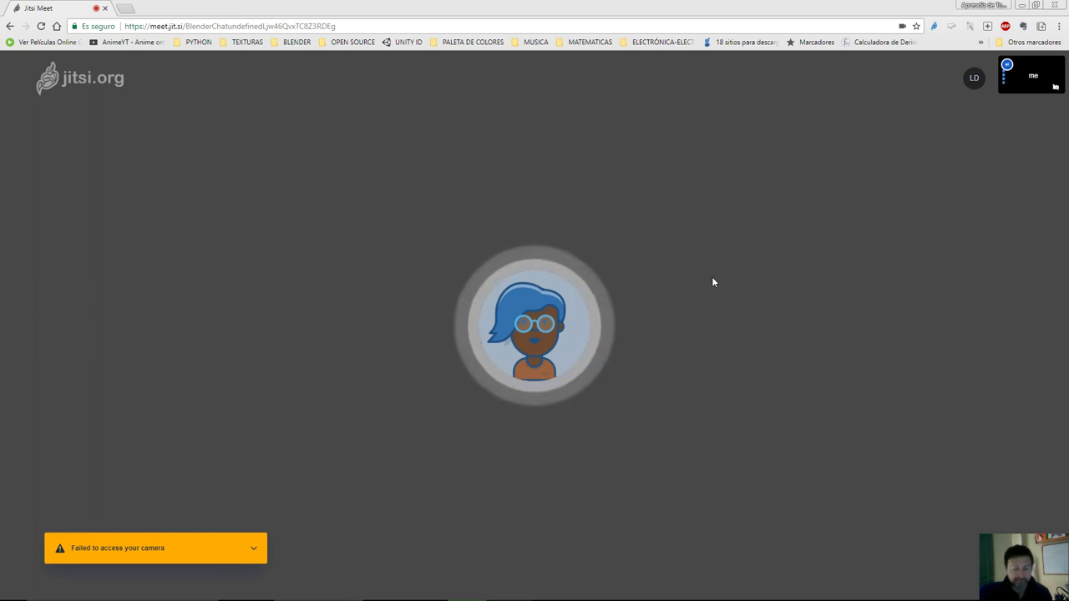
pyautogui.moveTo(520, 223)
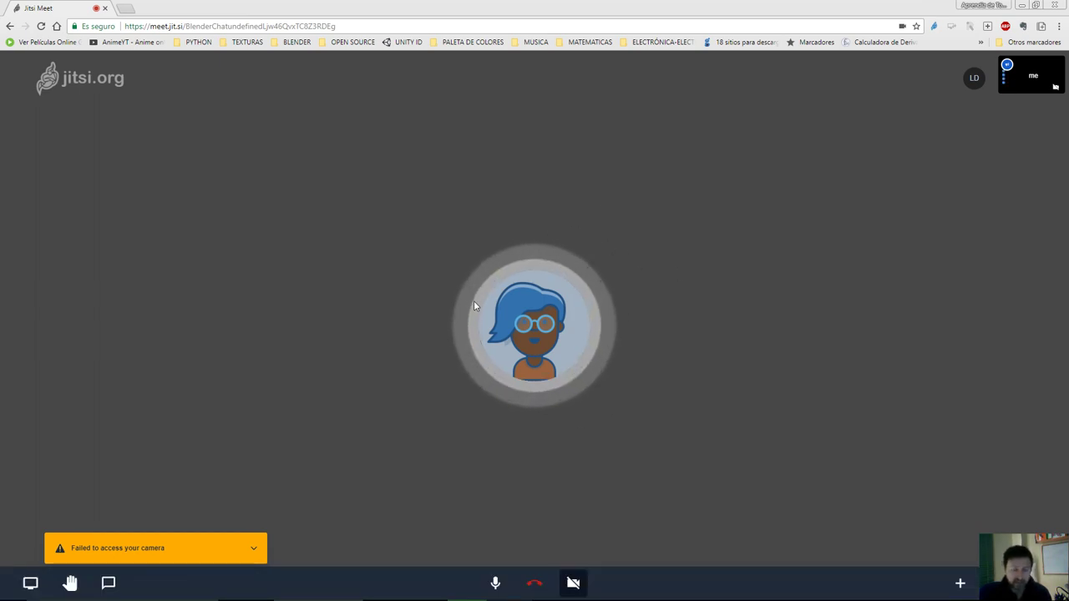
pyautogui.moveTo(497, 367)
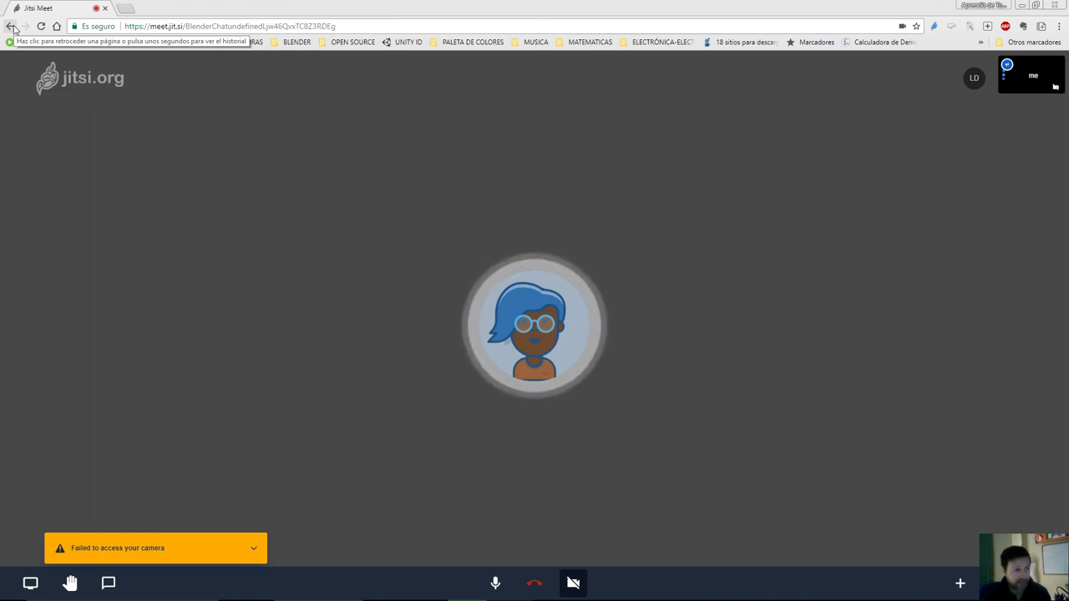
pyautogui.click(13, 28)
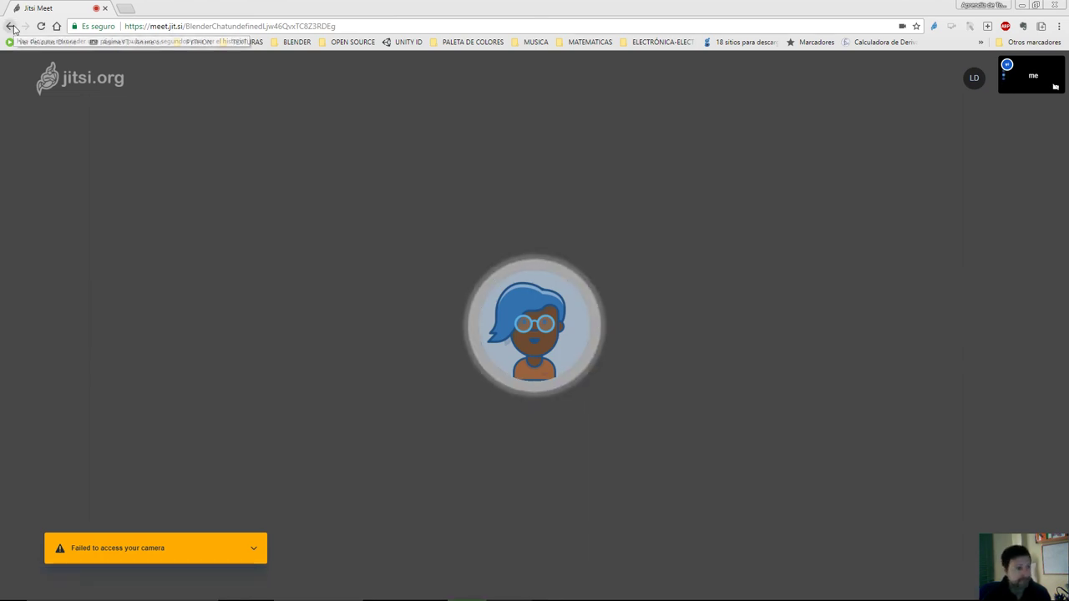
# Step: Scroll the reloaded Videojuegos y Blender post down slightly to show its download links
pyautogui.scroll(-1, 727, 277)
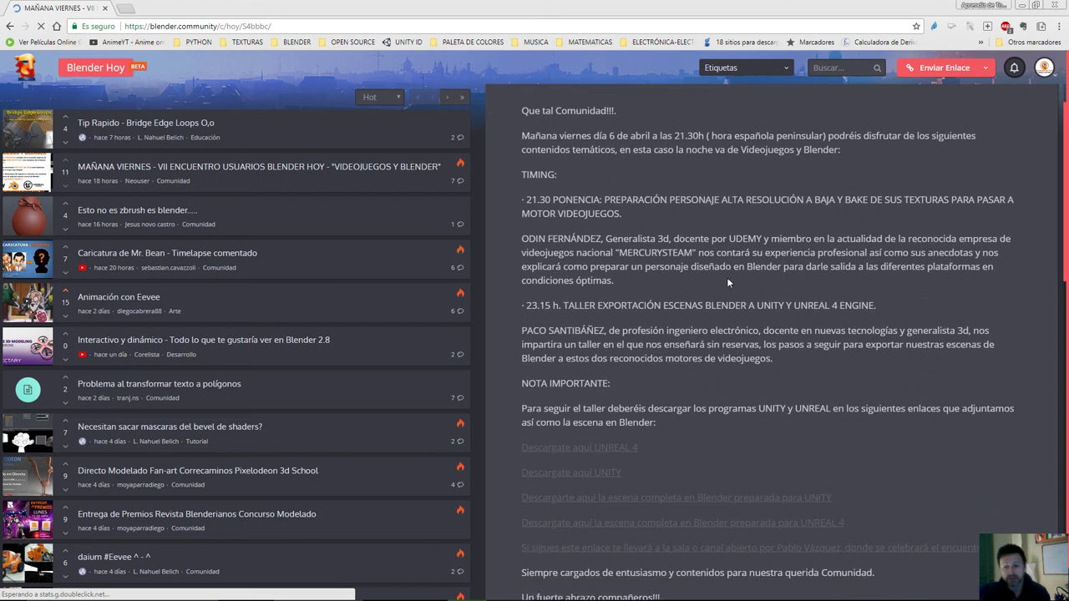